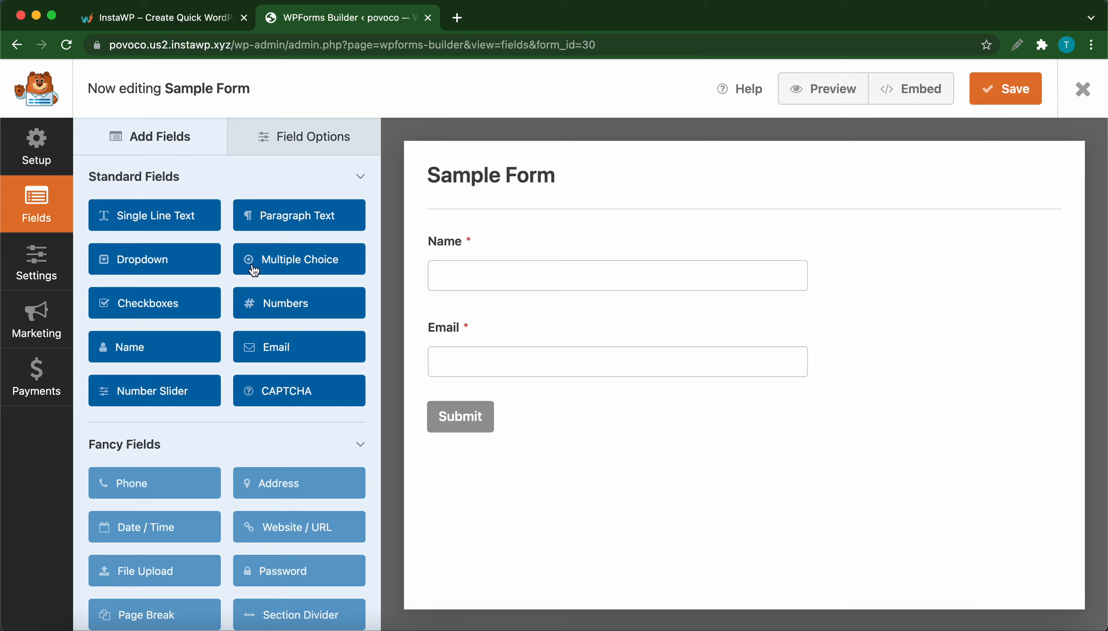
# Add a Numbers field below the Email field and open its field options
pyautogui.click(301, 315)
pyautogui.moveTo(300, 315); pyautogui.dragTo(479, 422)
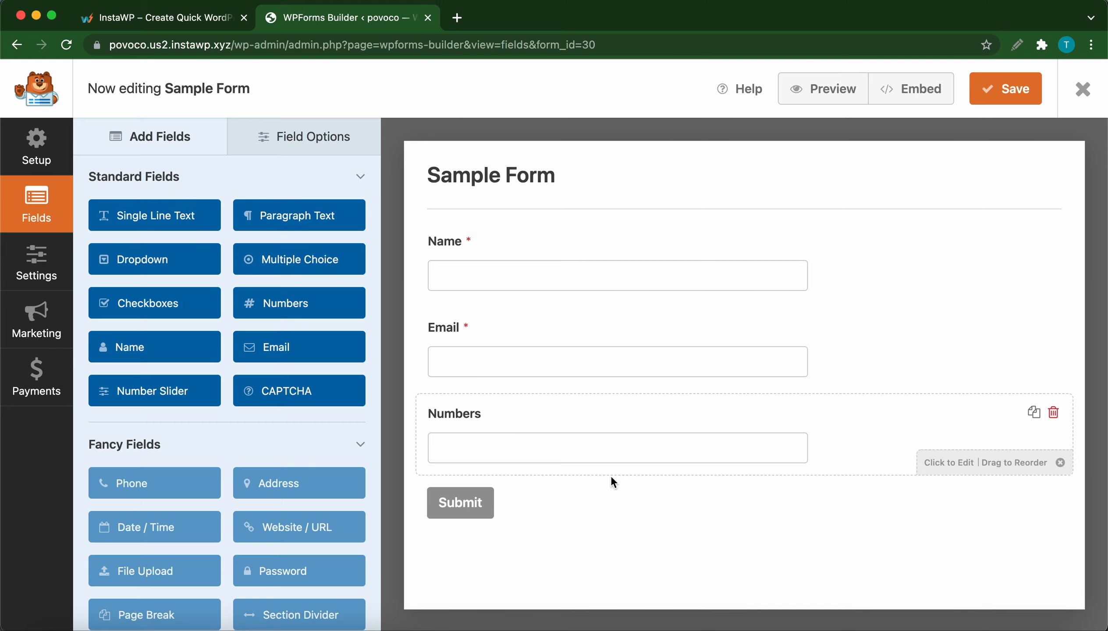
pyautogui.click(563, 430)
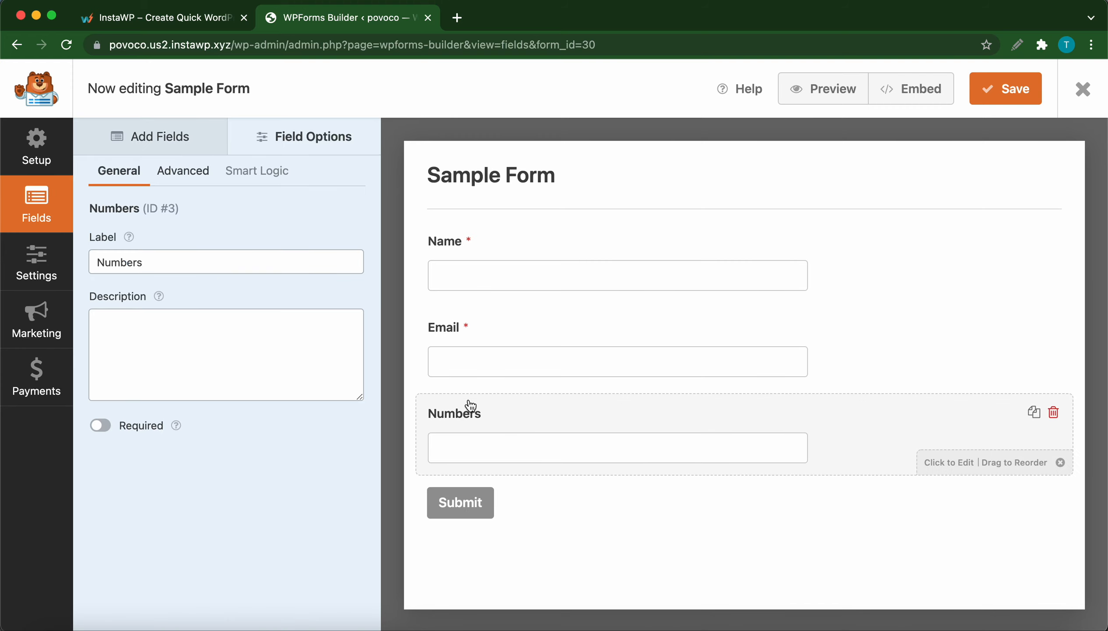
# Label the new Numbers field "Phone" and make it required
pyautogui.click(164, 266)
pyautogui.doubleClick(164, 267)
pyautogui.press('BackSpace')
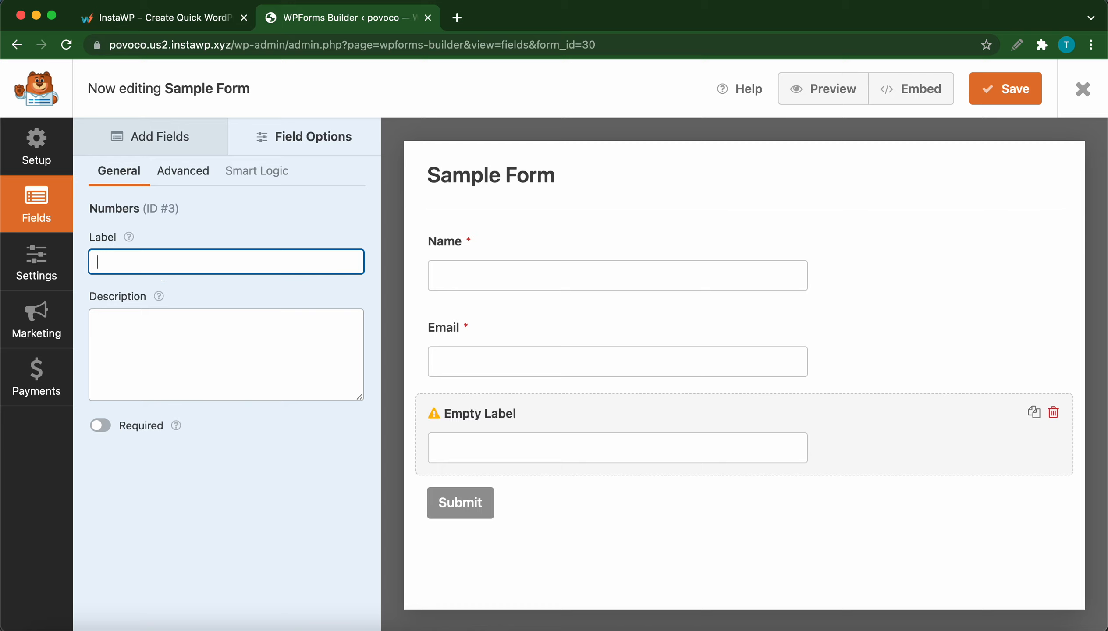
pyautogui.write('Phone')
pyautogui.click(185, 338)
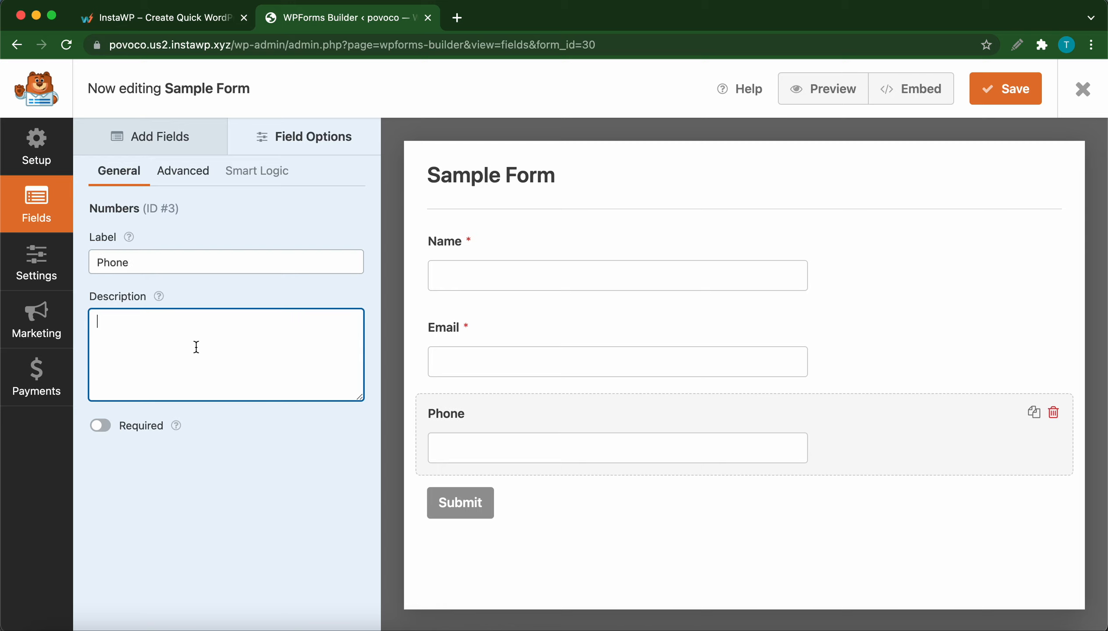
pyautogui.click(125, 423)
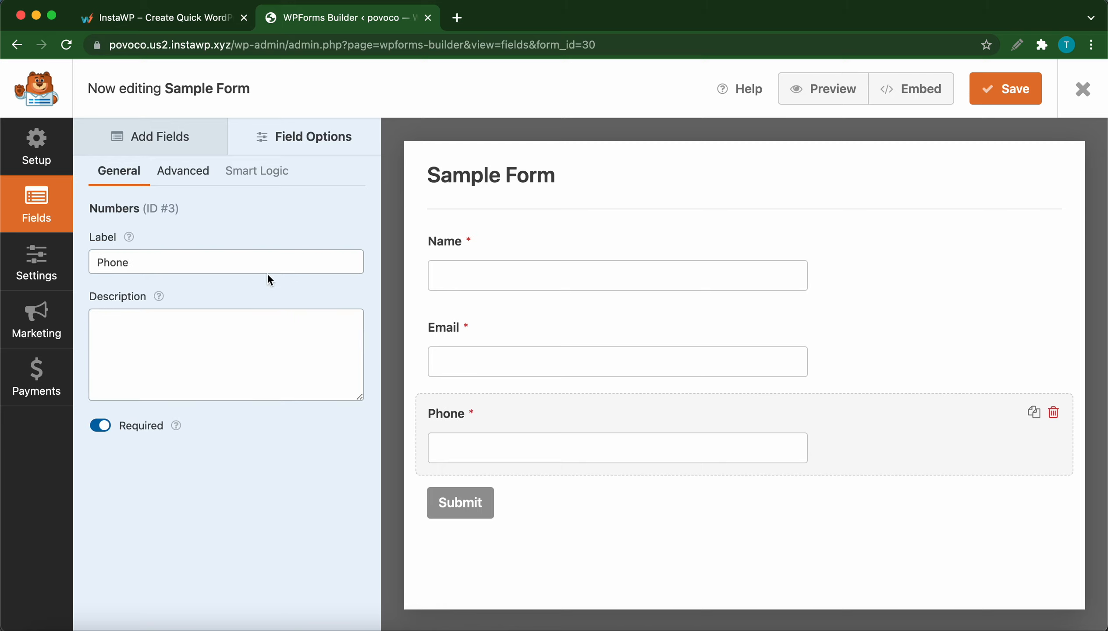
pyautogui.click(185, 184)
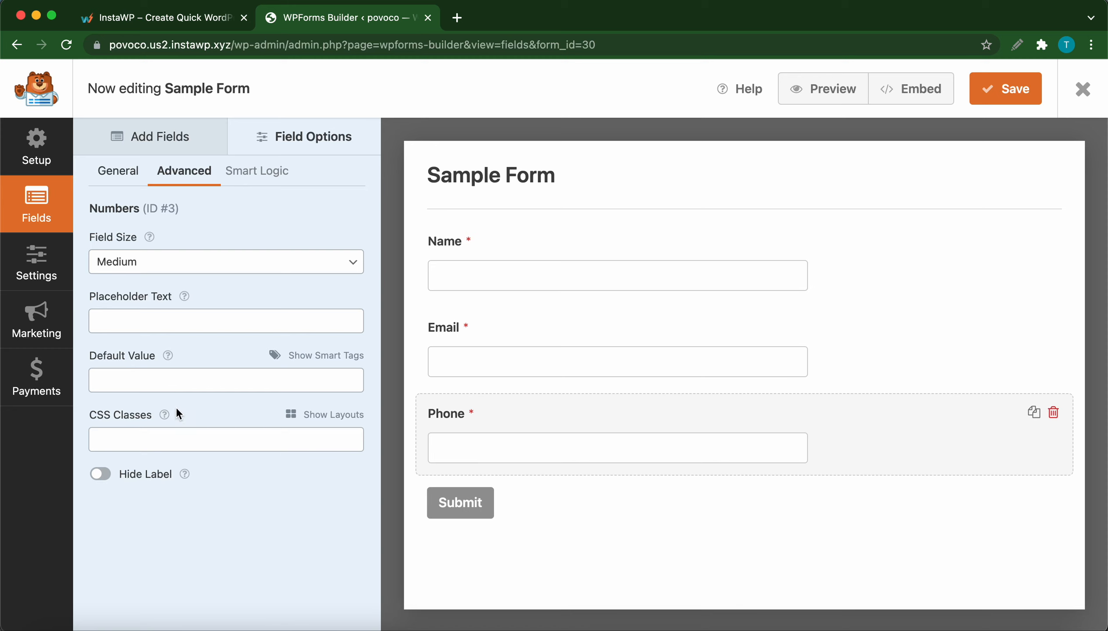
# Add a Paragraph Text field below the Phone field and open its field options
pyautogui.click(191, 136)
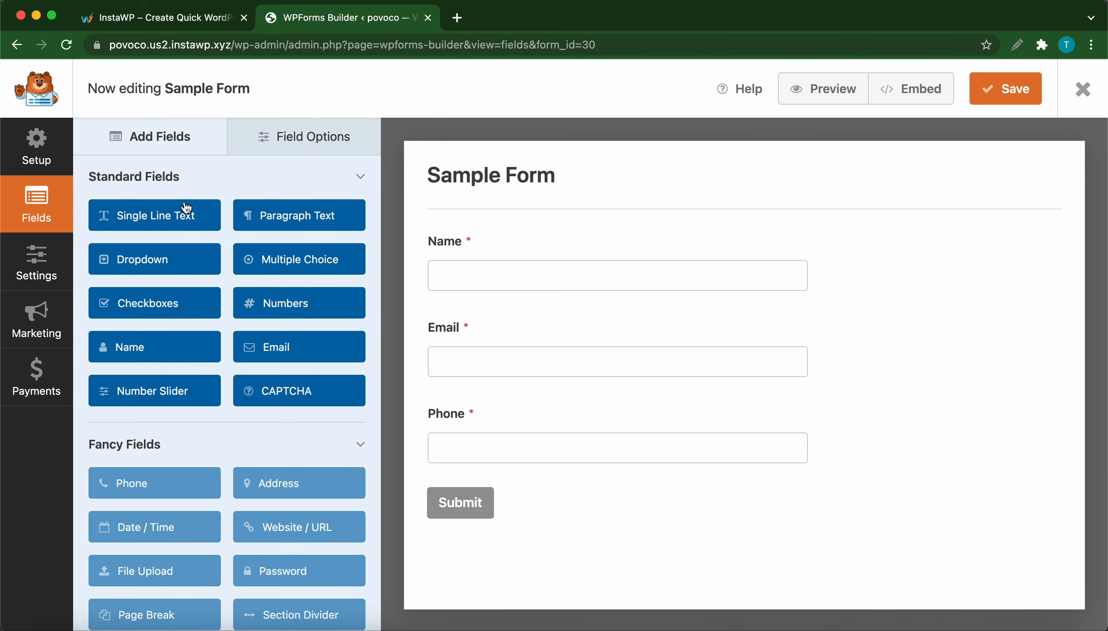
pyautogui.moveTo(295, 220); pyautogui.dragTo(495, 486)
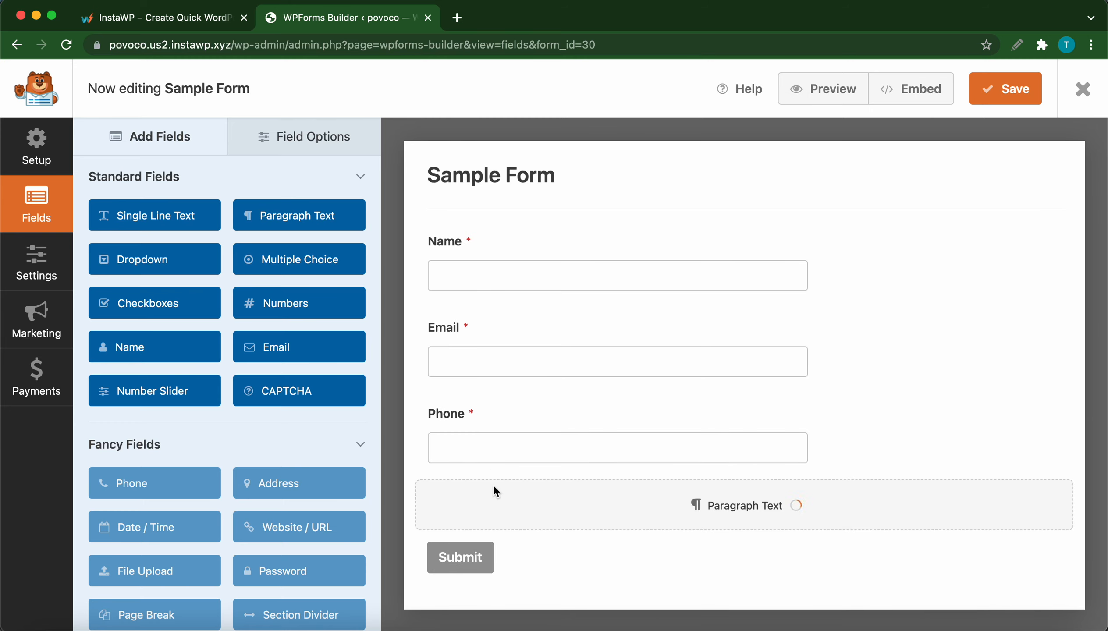
pyautogui.click(479, 431)
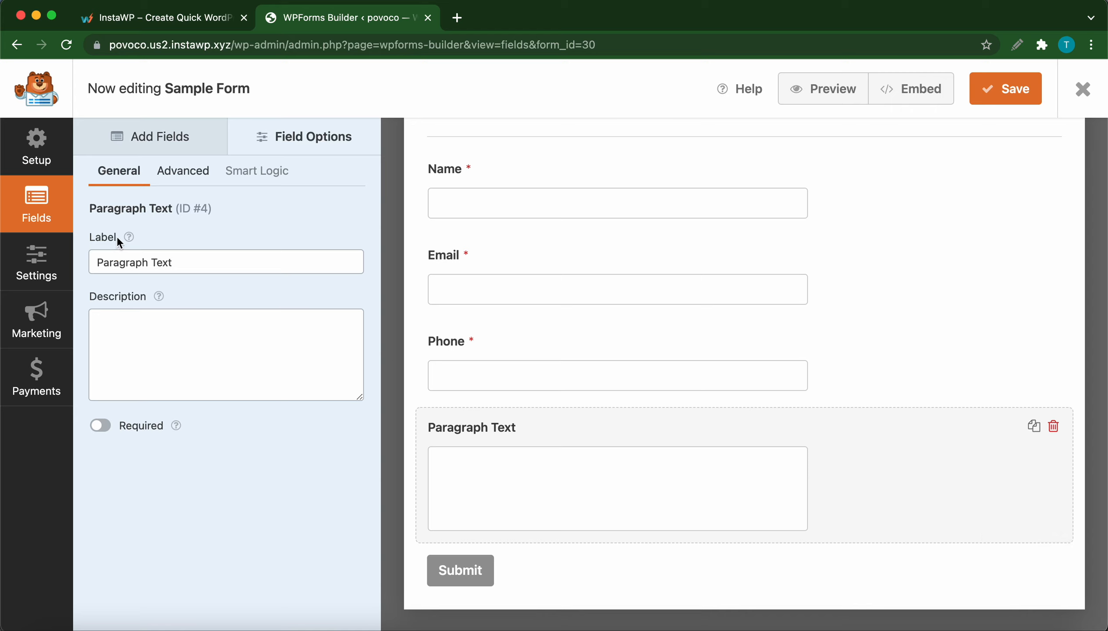
# Label the Paragraph Text field "Message" and make it required
pyautogui.tripleClick(197, 268)
pyautogui.press('BackSpace')
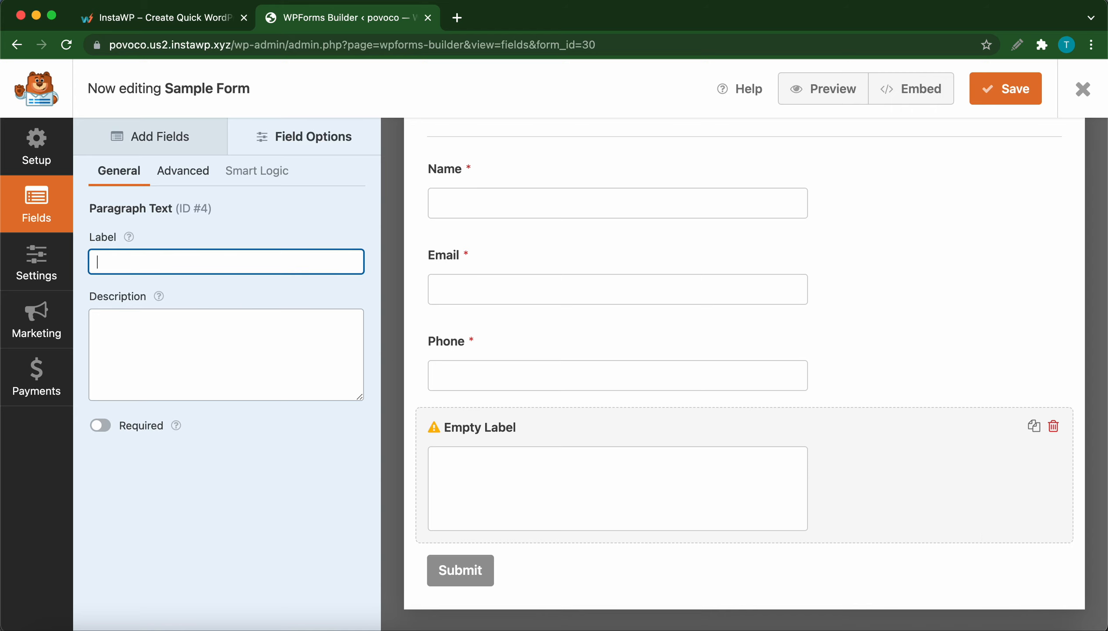
pyautogui.write('Message')
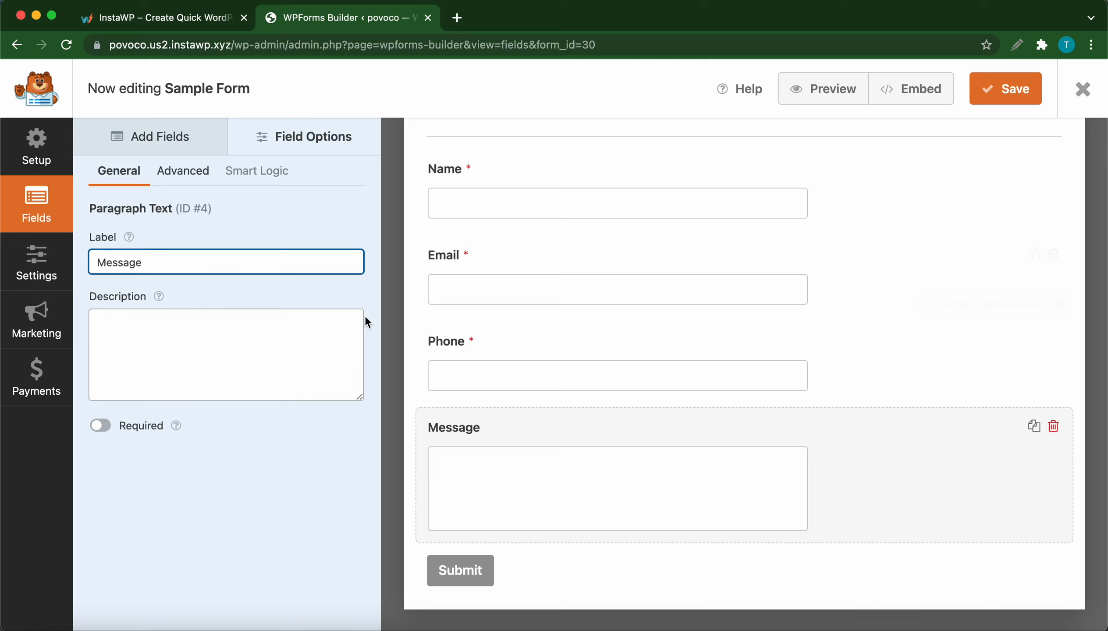
pyautogui.click(103, 428)
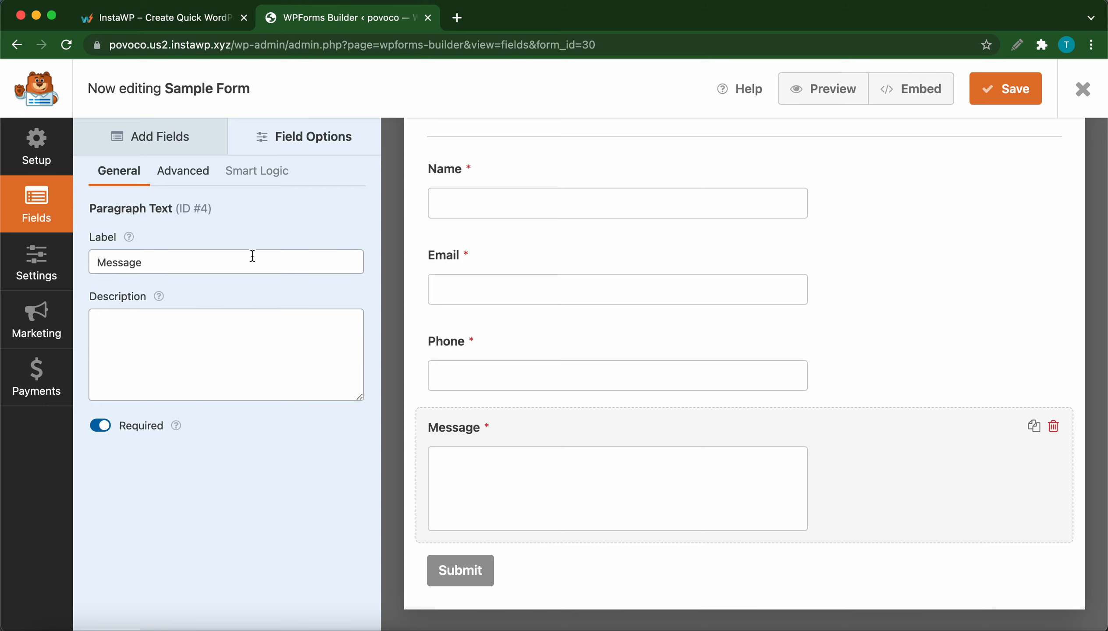
# Look over the Message field's Advanced and Smart Logic options, leaving them as they are
pyautogui.click(185, 183)
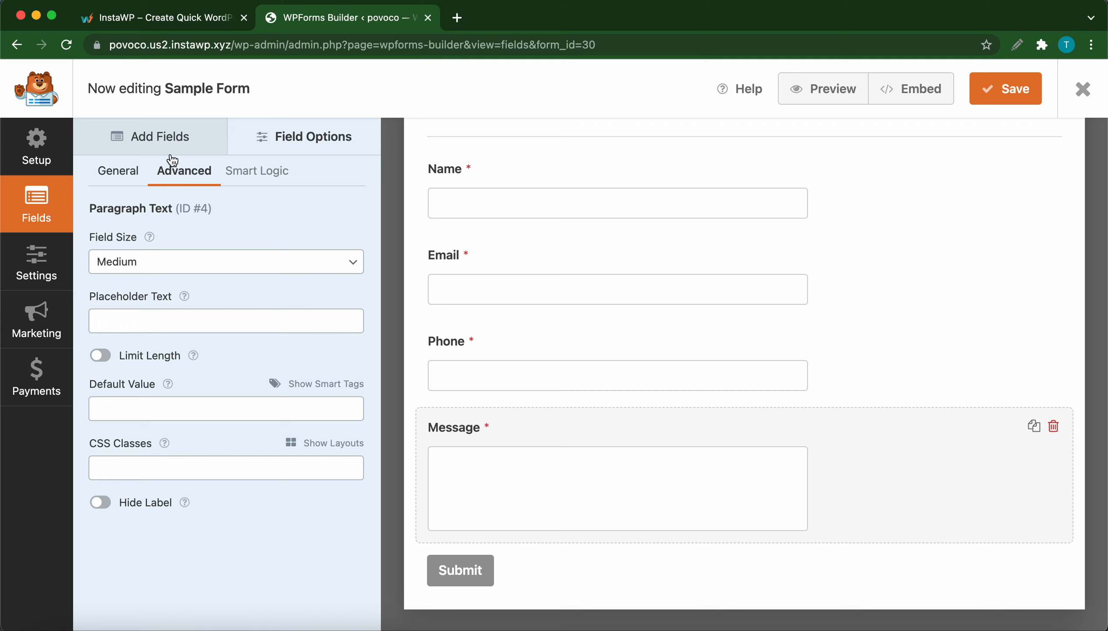
pyautogui.click(126, 177)
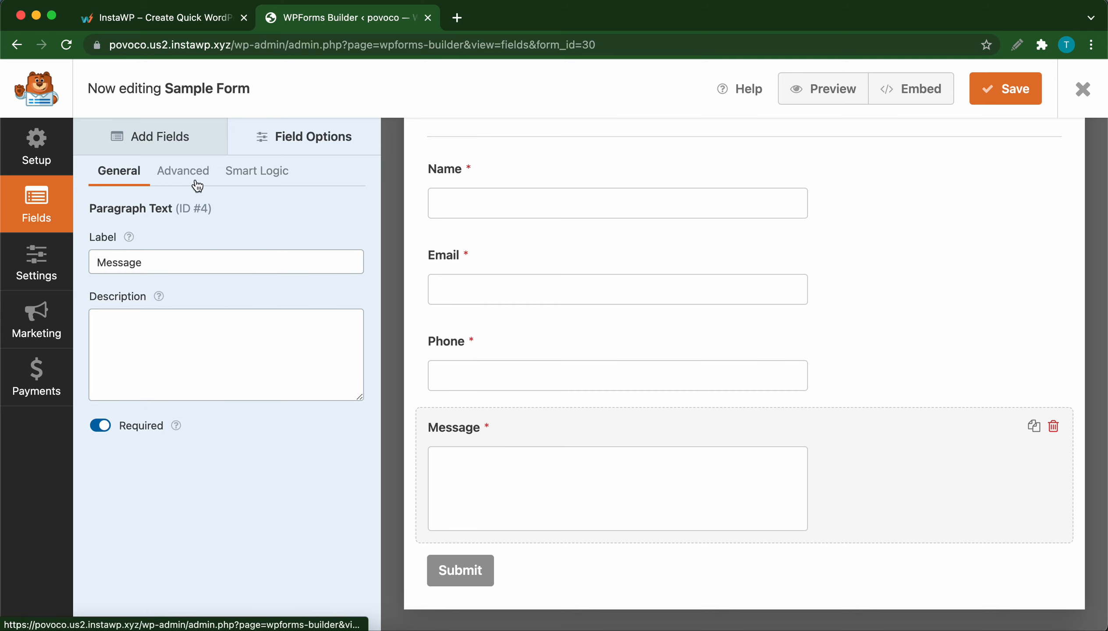
pyautogui.click(254, 176)
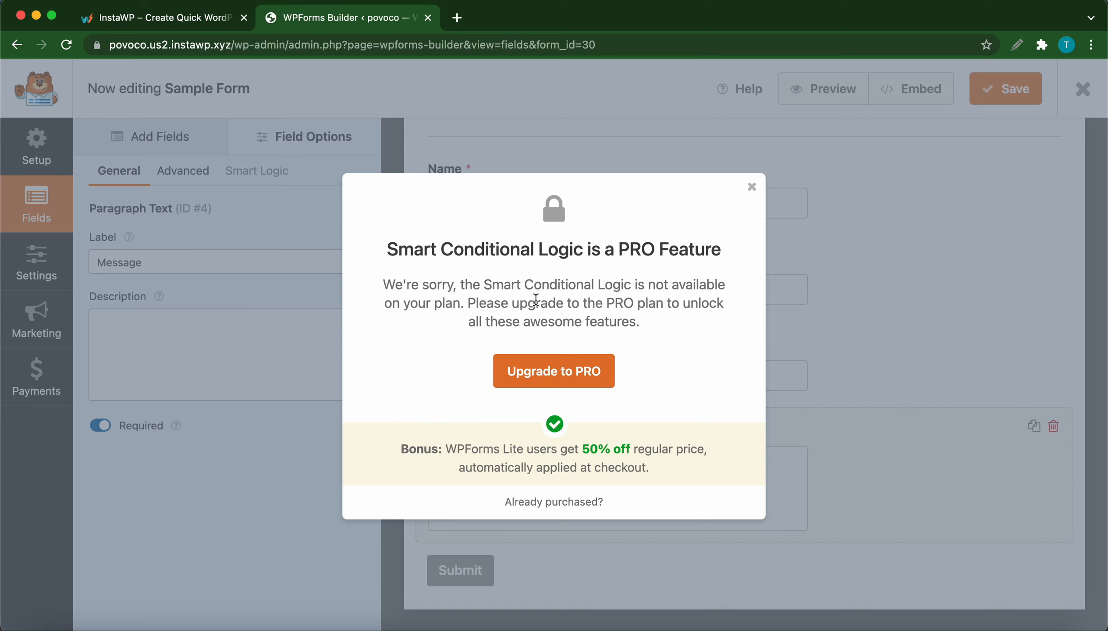
pyautogui.click(752, 188)
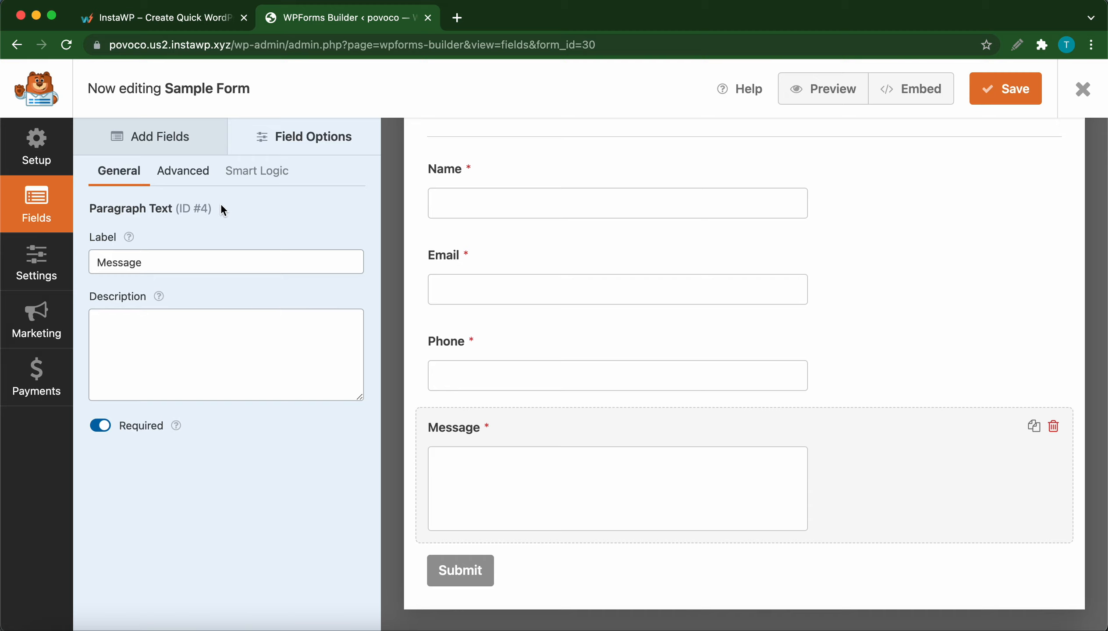
# Save the form, inspect its preview page, and return to the form builder
pyautogui.click(995, 106)
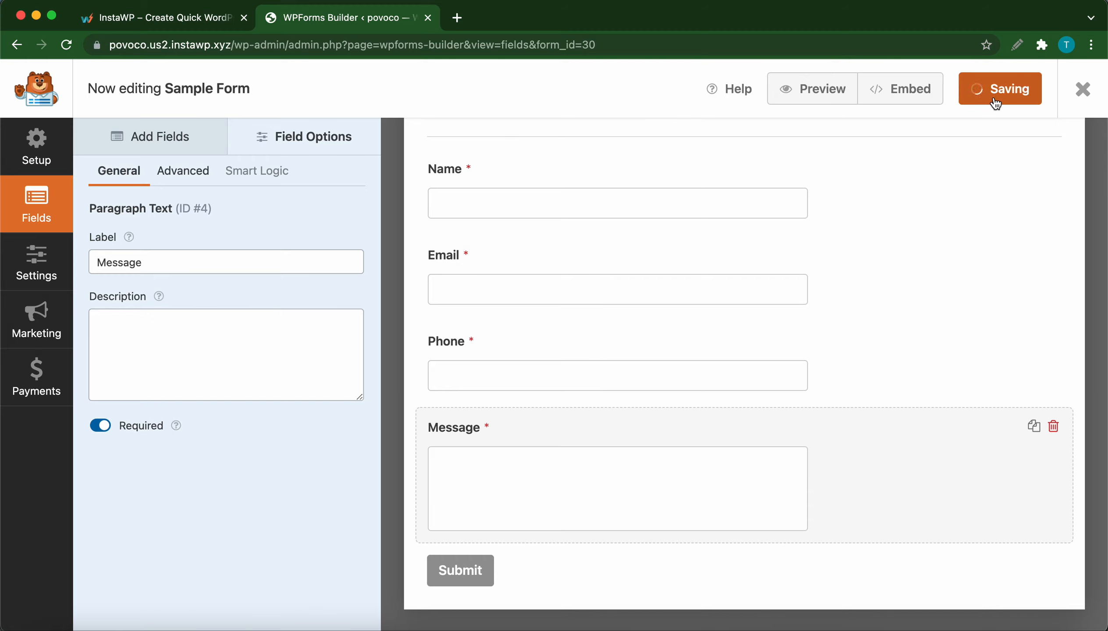
pyautogui.click(817, 96)
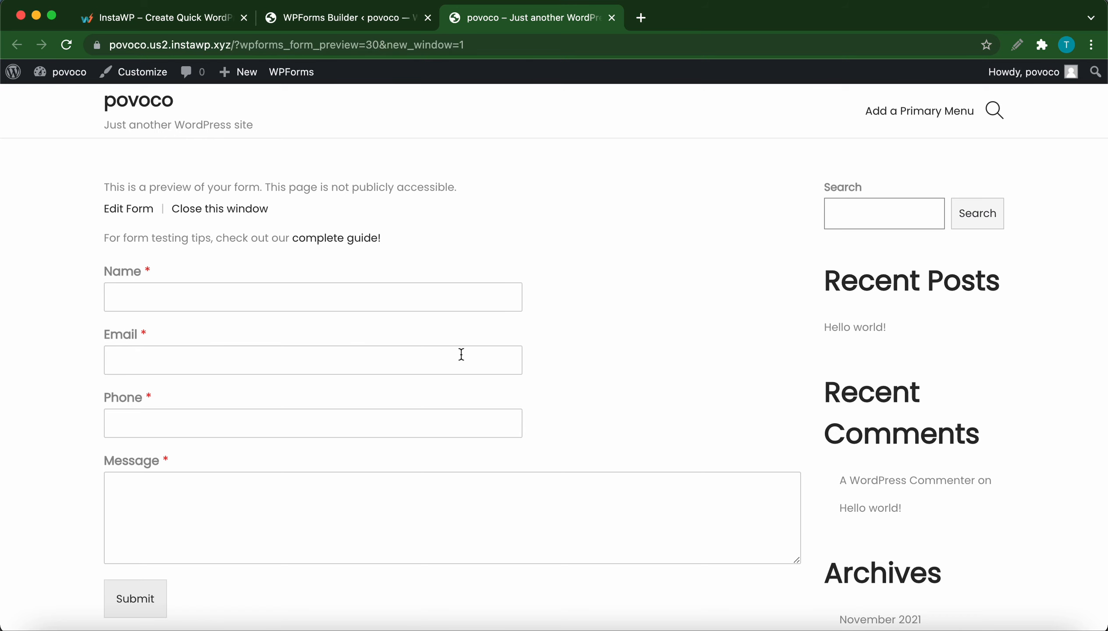
pyautogui.scroll(-4, 373, 336)
pyautogui.scroll(4, 373, 334)
pyautogui.click(611, 18)
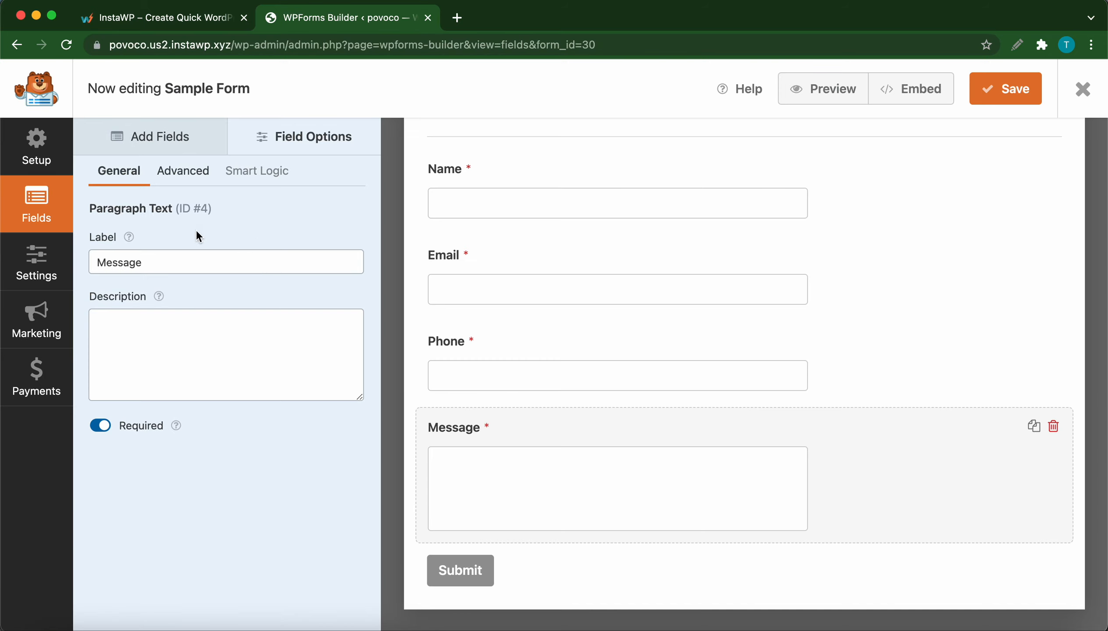
# Set the submit button text to "Send" in the form's general settings
pyautogui.click(57, 269)
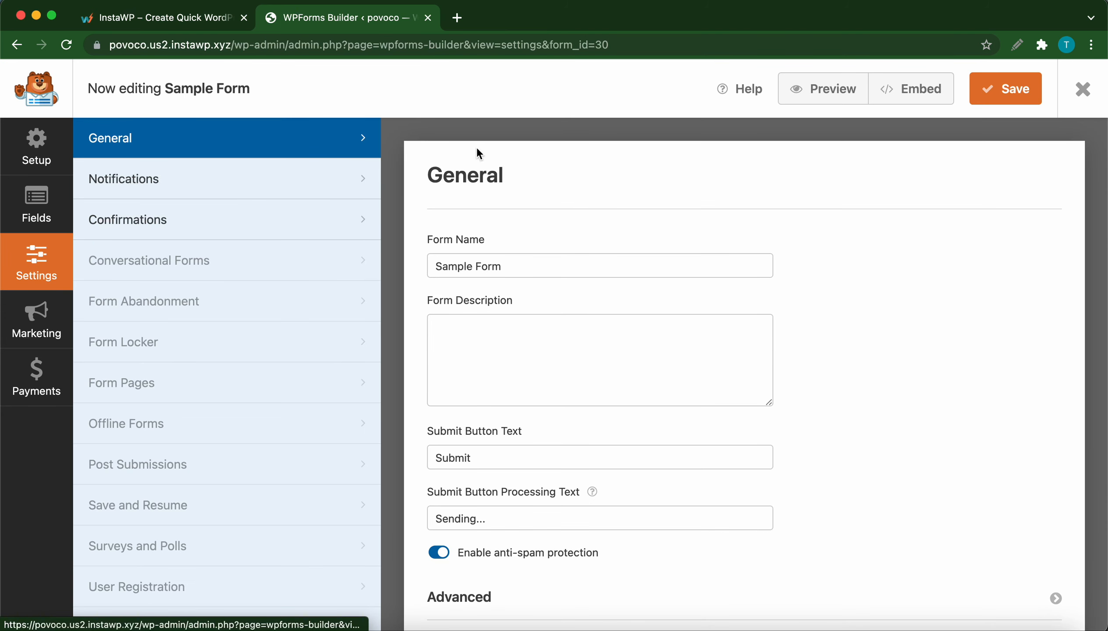
pyautogui.scroll(-2, 475, 220)
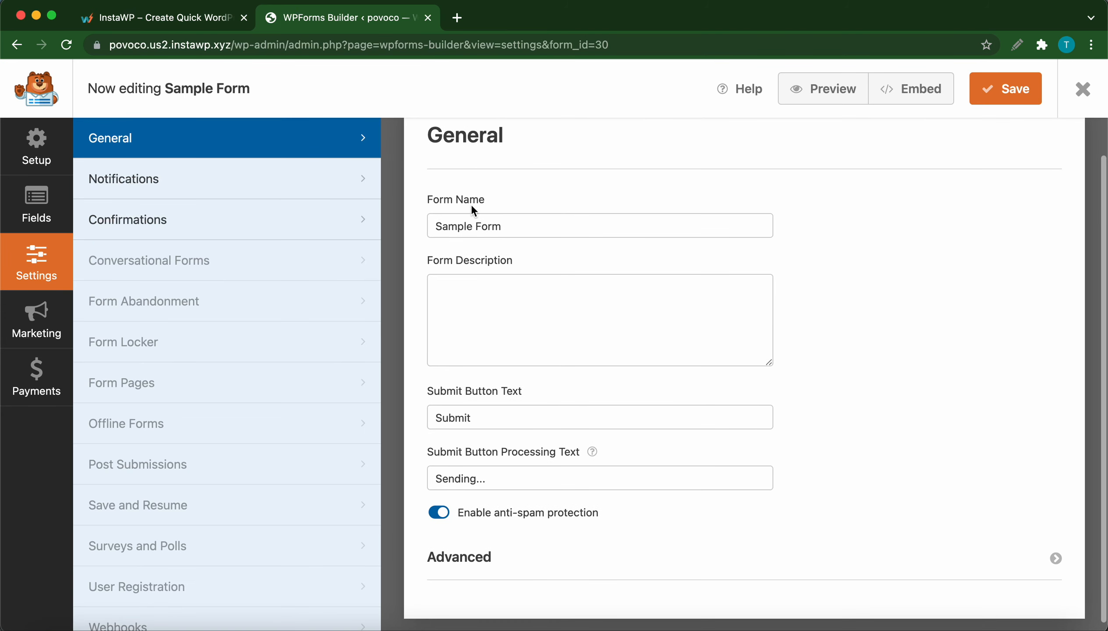
pyautogui.scroll(-1, 499, 225)
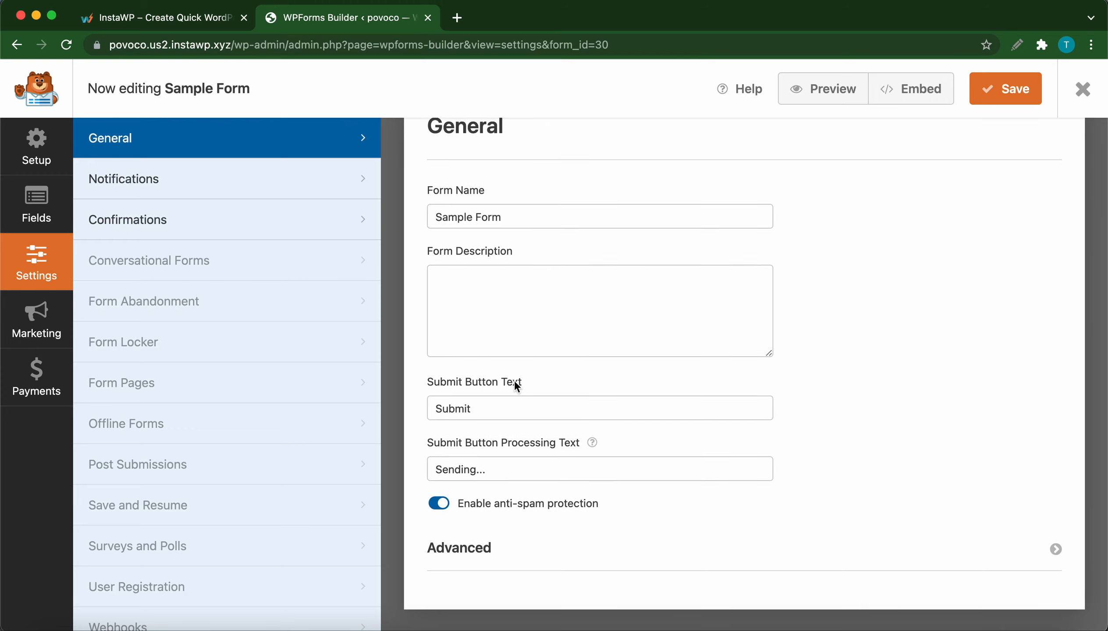
pyautogui.click(487, 409)
pyautogui.press('super+a')
pyautogui.press('BackSpace')
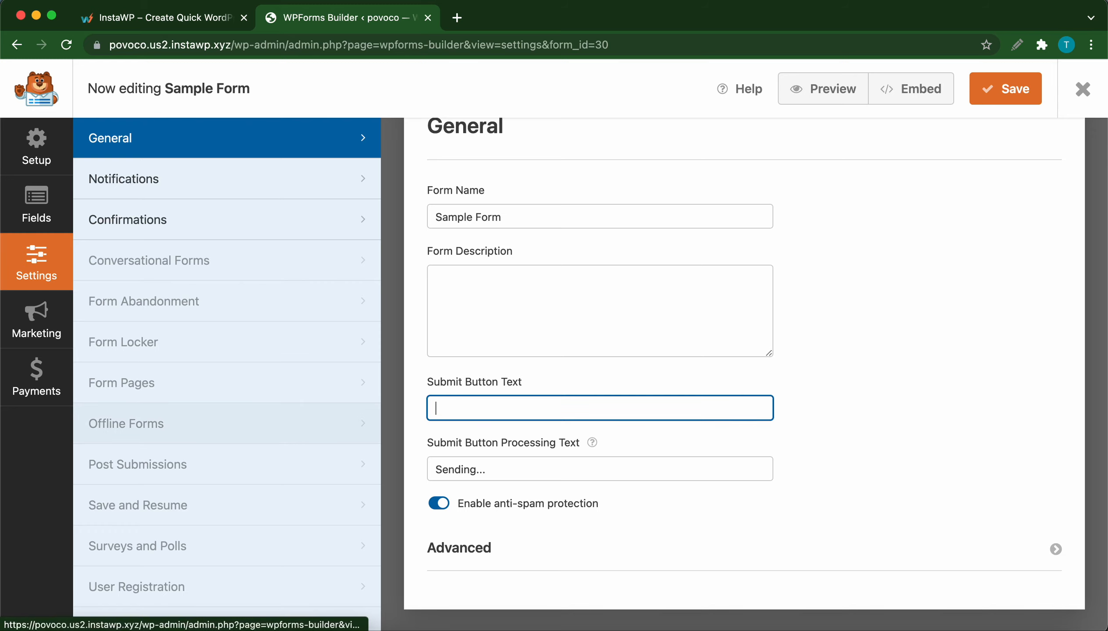
pyautogui.write('Send')
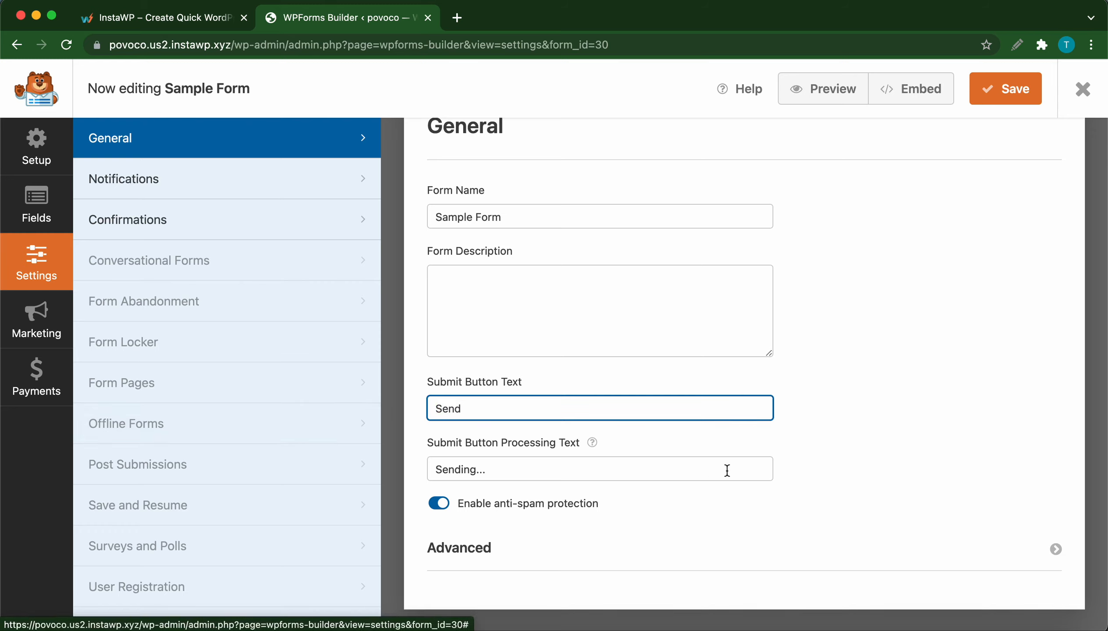
pyautogui.click(880, 449)
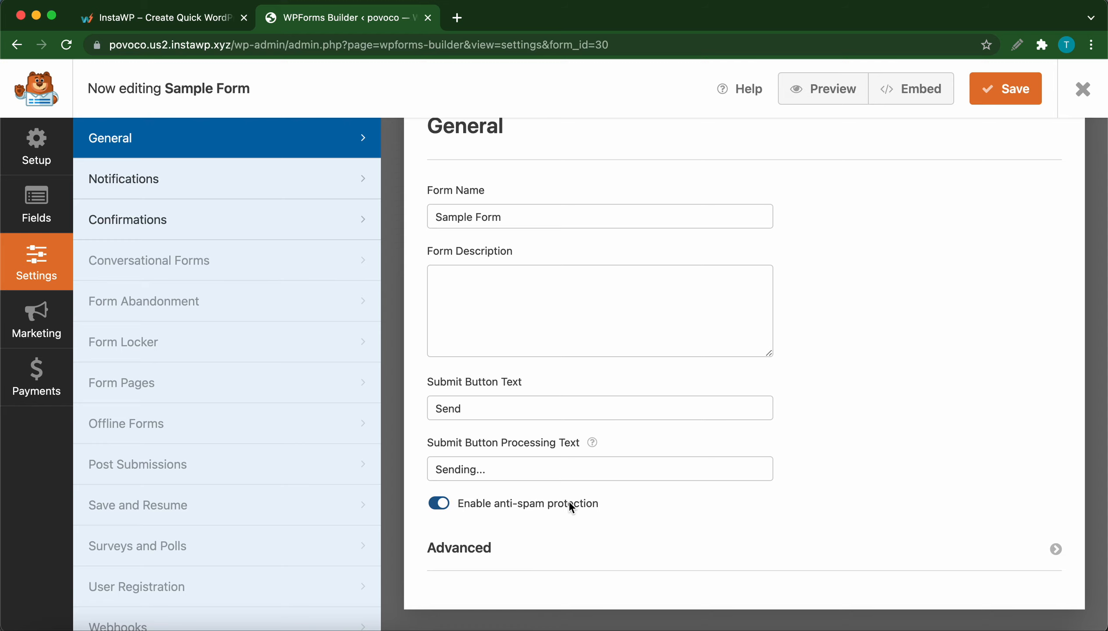
# Examine the form's default notification settings, from the recipient address and subject line to the reply-to address and email message
pyautogui.scroll(3, 598, 428)
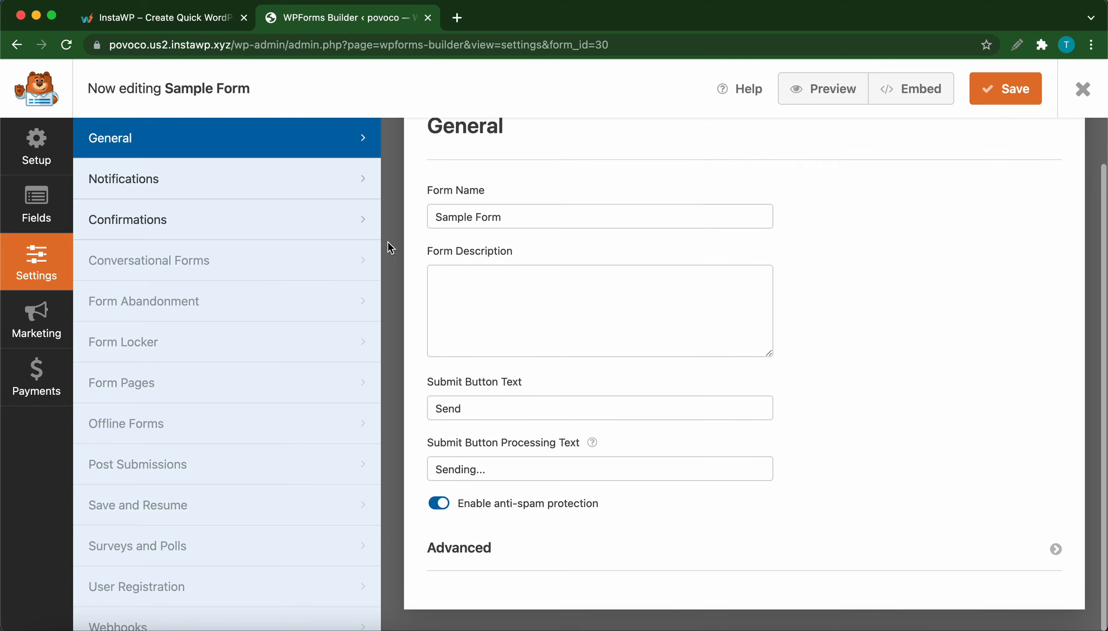
pyautogui.click(321, 179)
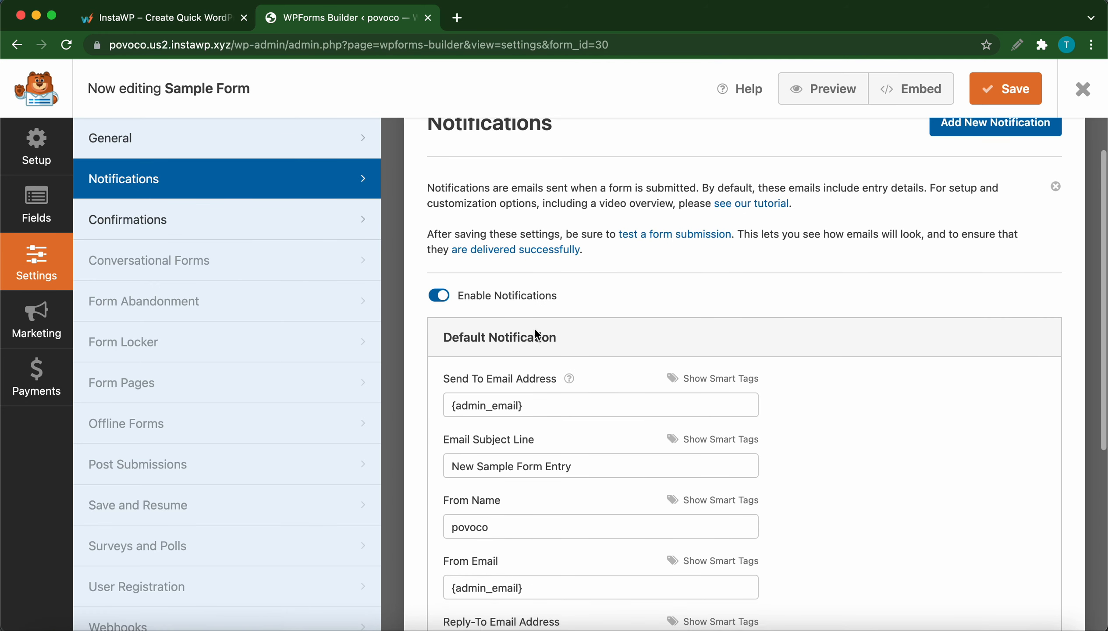
pyautogui.scroll(-2, 537, 325)
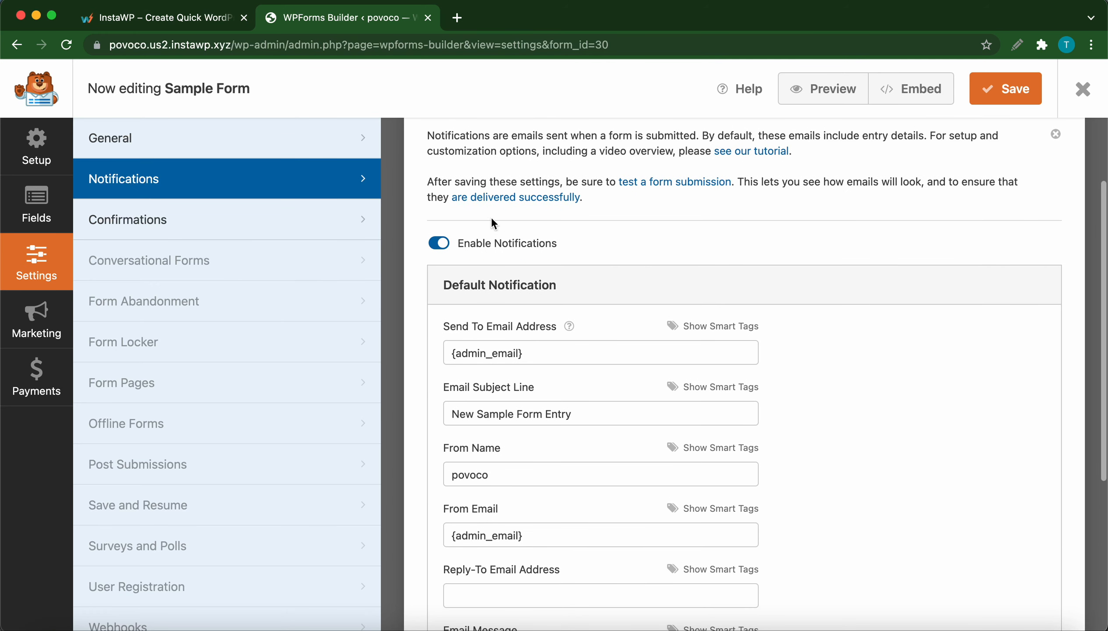
pyautogui.scroll(-3, 614, 254)
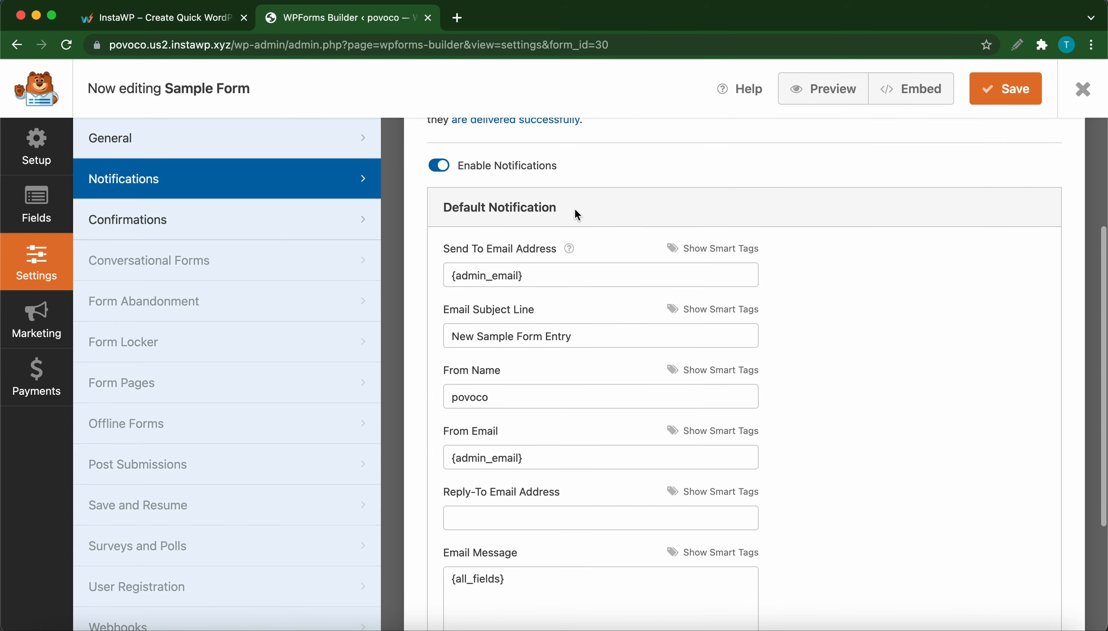
pyautogui.scroll(-2, 573, 208)
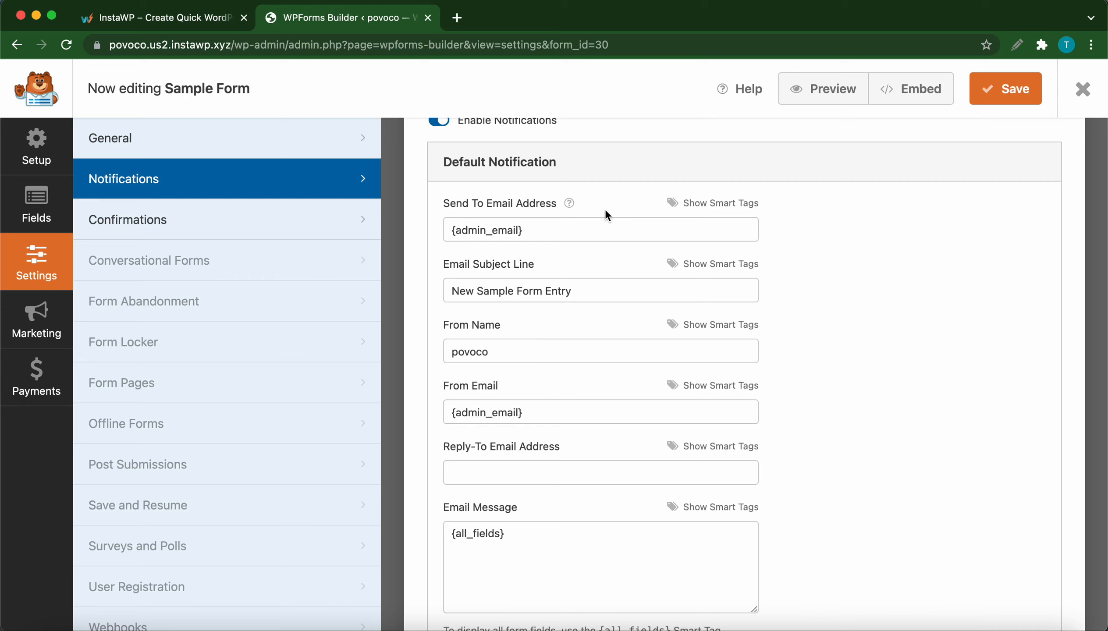
pyautogui.click(449, 234)
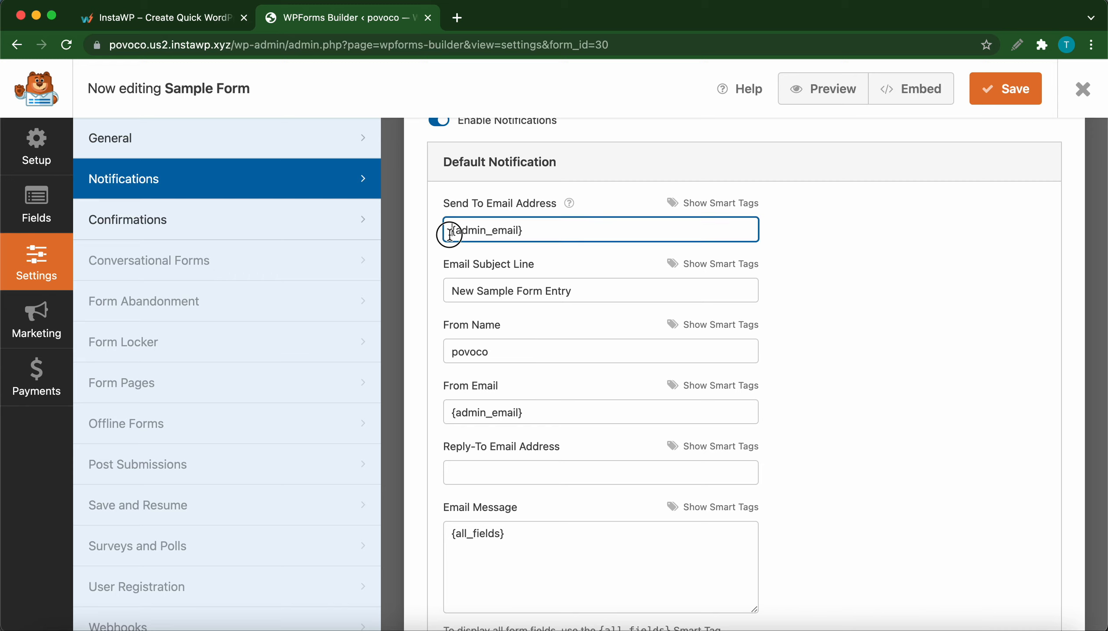
pyautogui.click(550, 234)
pyautogui.scroll(-2, 570, 224)
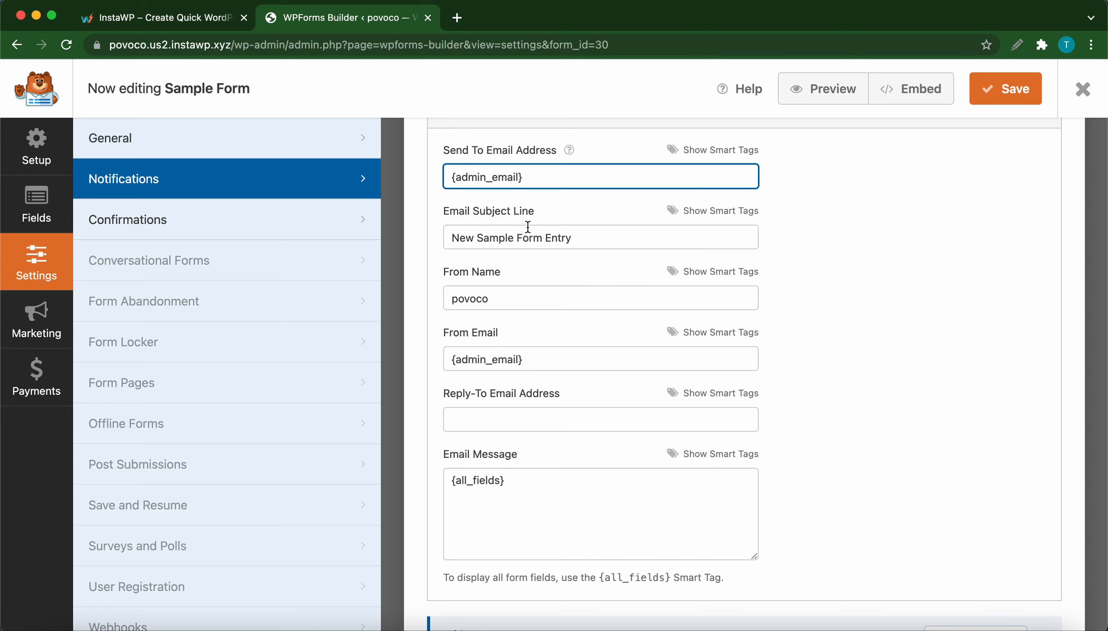
pyautogui.scroll(-2, 540, 281)
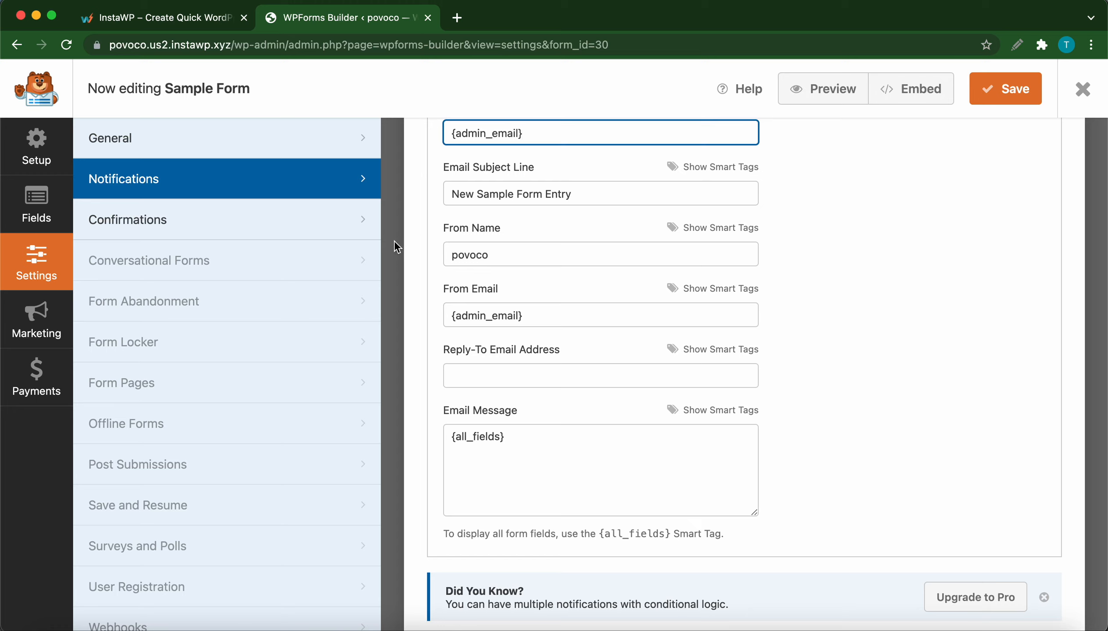
pyautogui.scroll(-2, 548, 271)
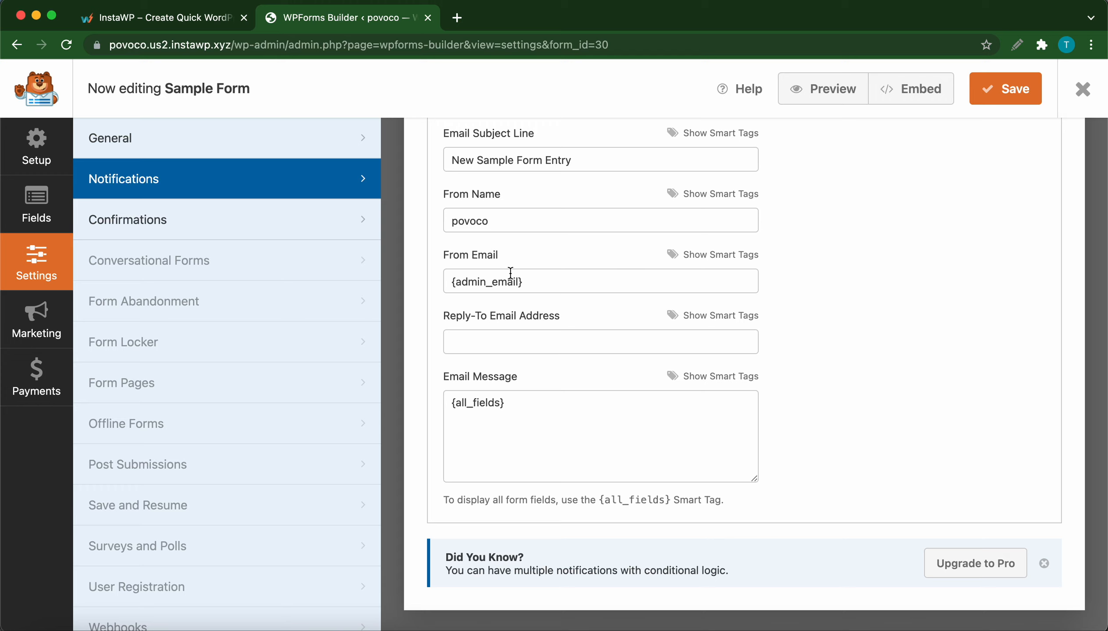
pyautogui.scroll(1, 451, 290)
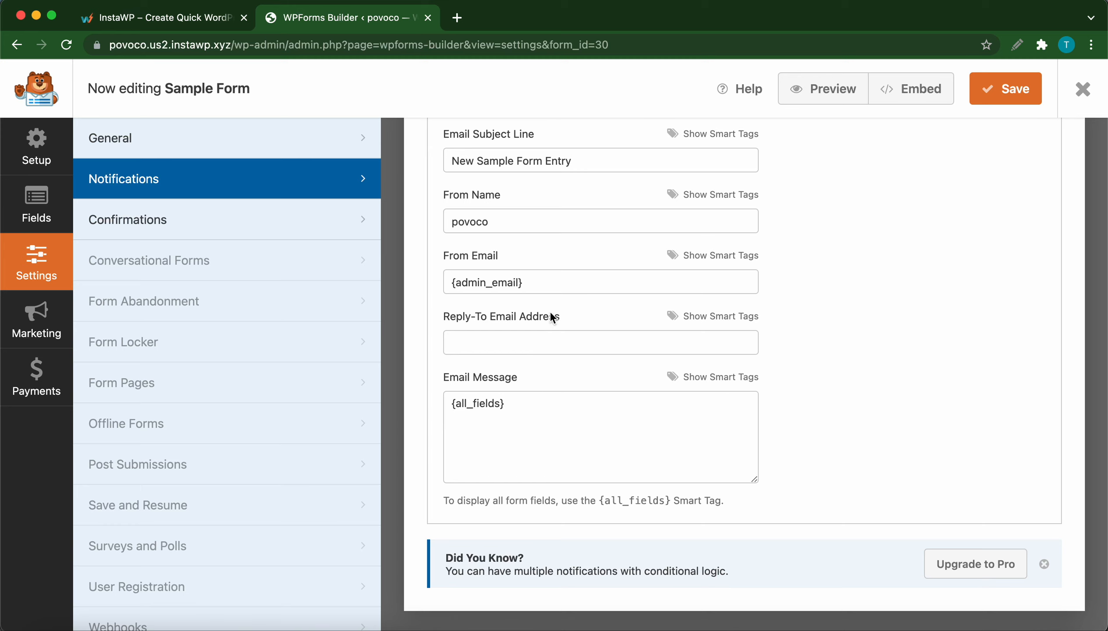
# Open the form's confirmation settings and try to enable the entry preview after confirmation
pyautogui.scroll(-1, 520, 342)
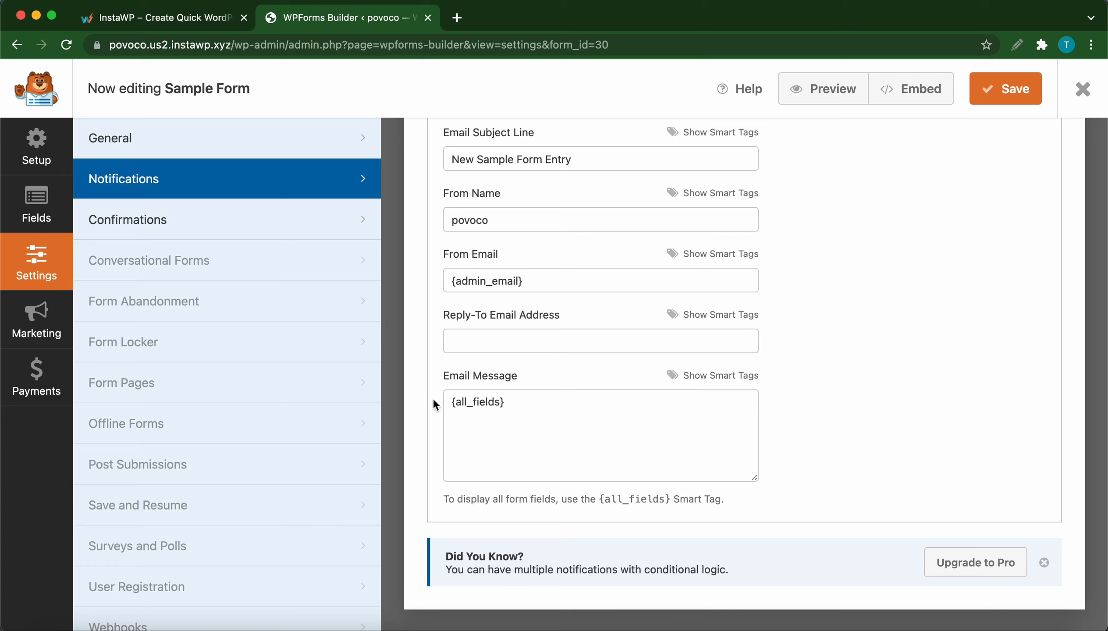
pyautogui.click(344, 238)
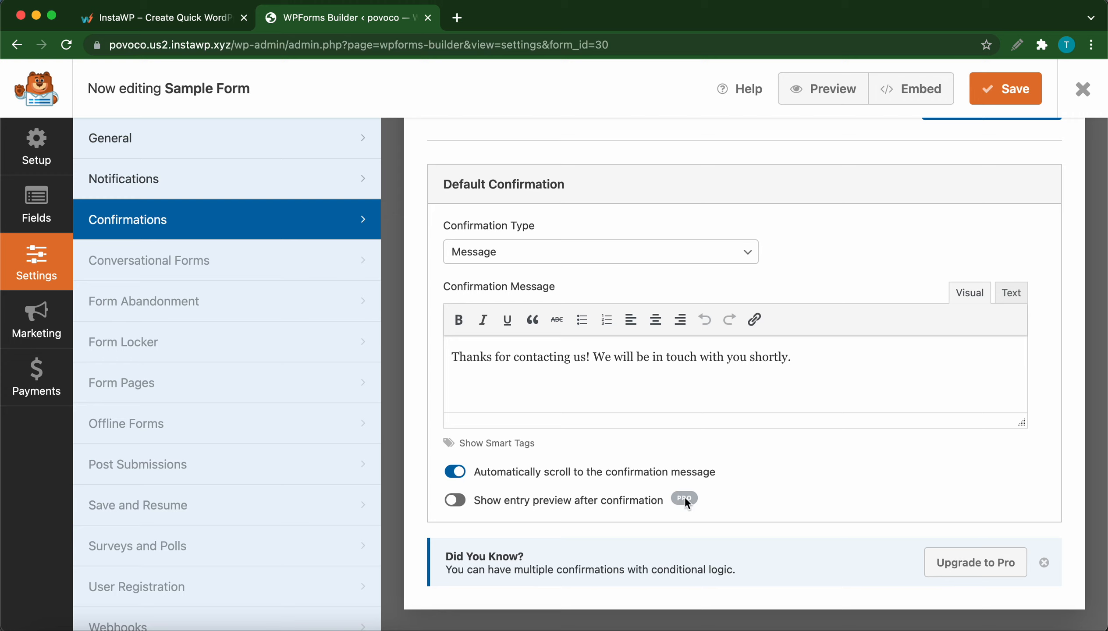
pyautogui.click(455, 499)
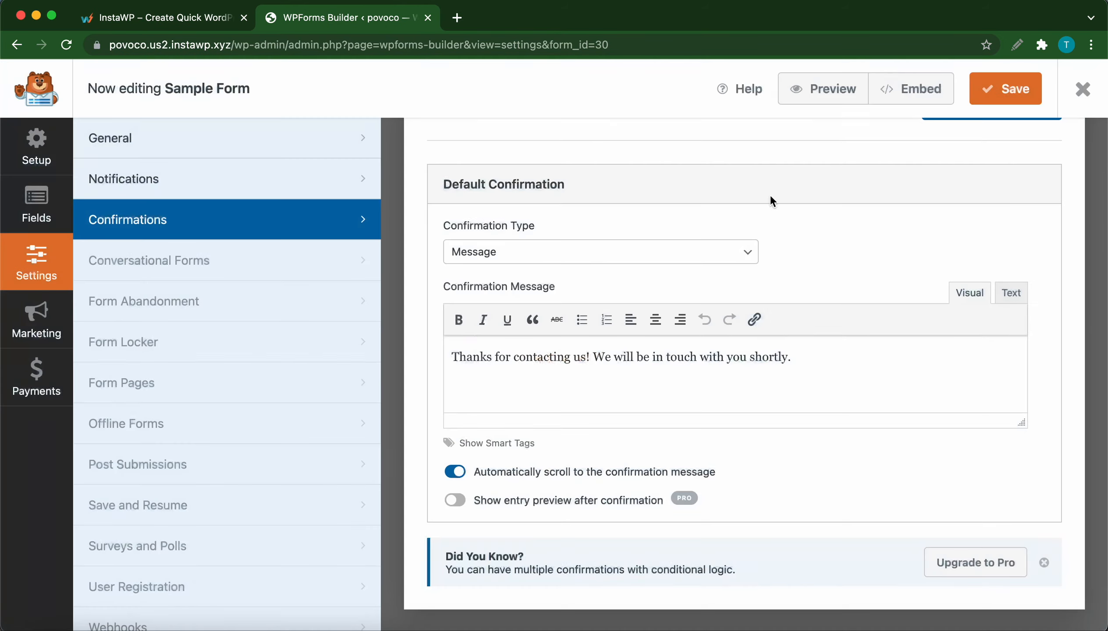
pyautogui.click(753, 188)
# Try the Show Page and Go to URL (Redirect) confirmation types, and return the confirmation type to Message
pyautogui.click(587, 252)
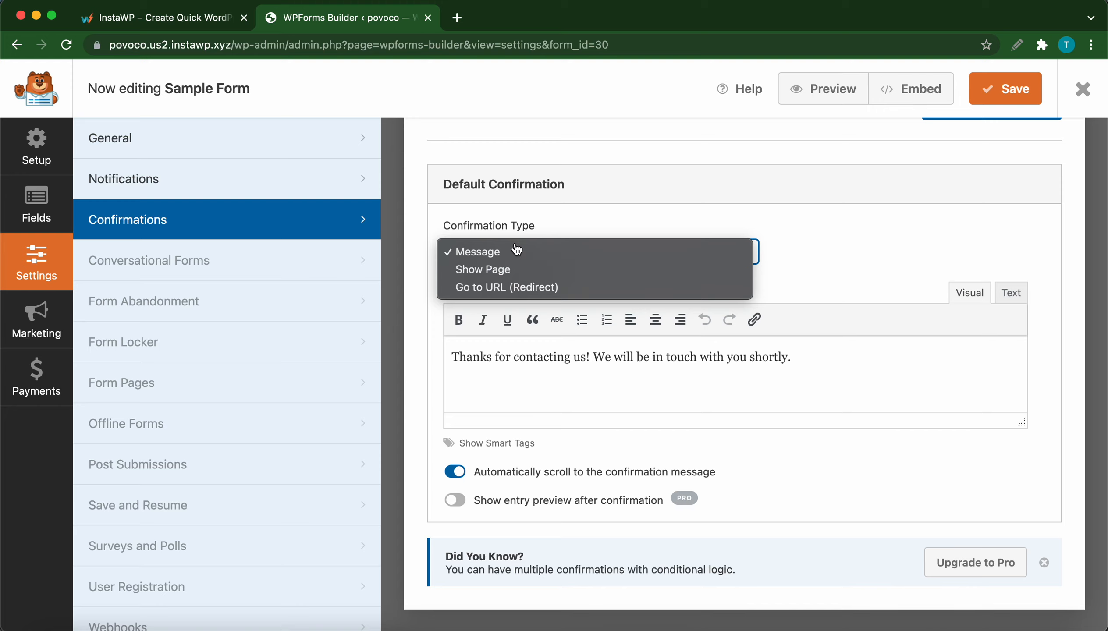
pyautogui.click(489, 271)
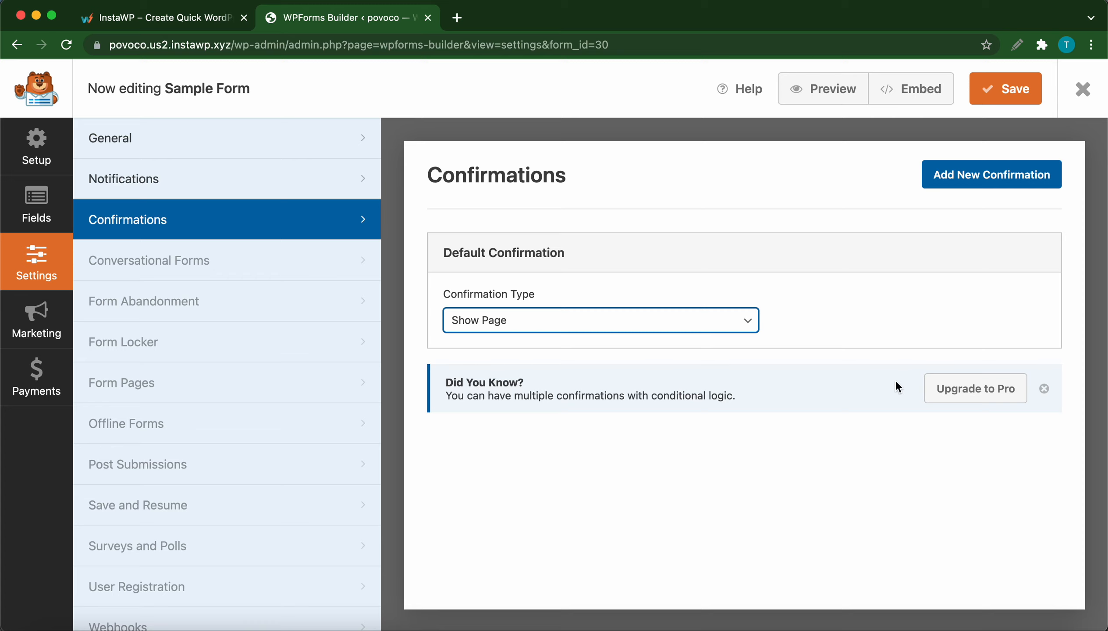
pyautogui.click(677, 323)
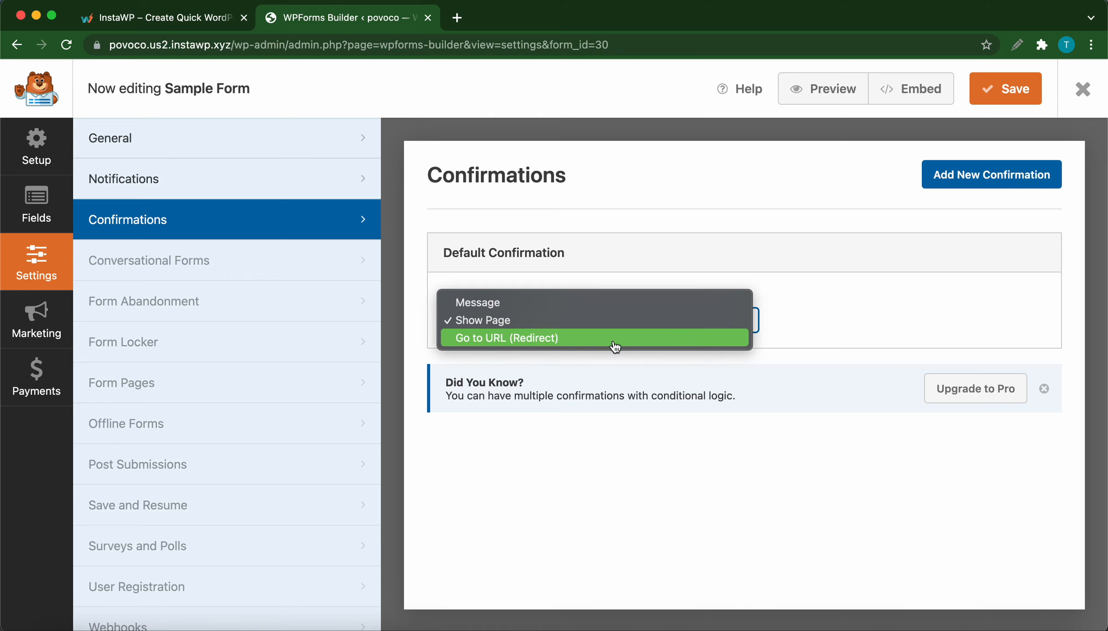
pyautogui.click(568, 347)
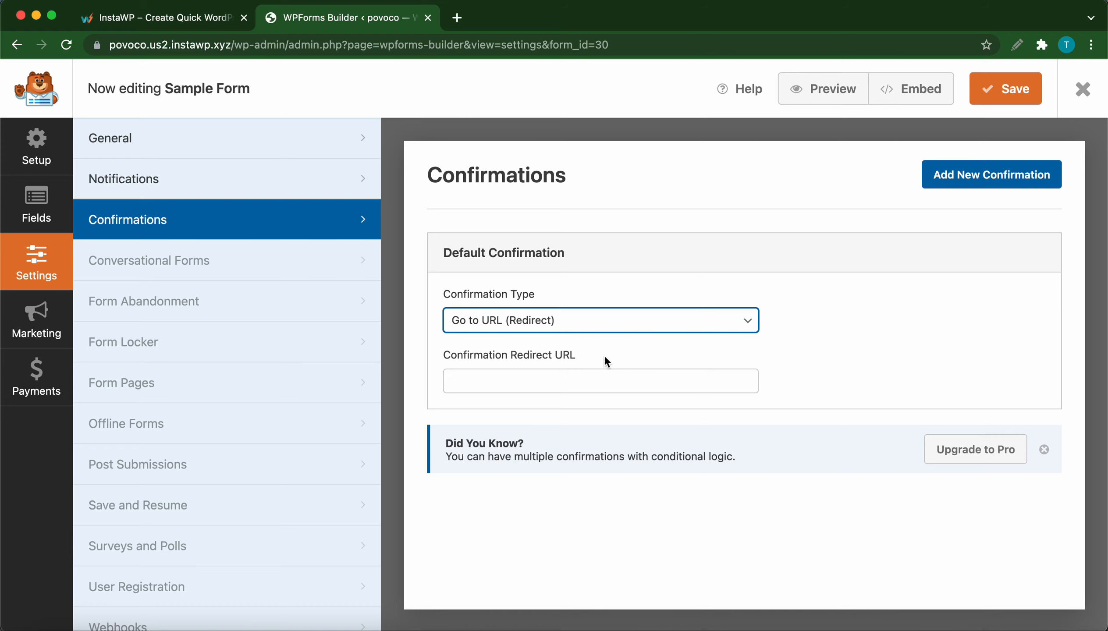
pyautogui.click(593, 329)
pyautogui.click(514, 284)
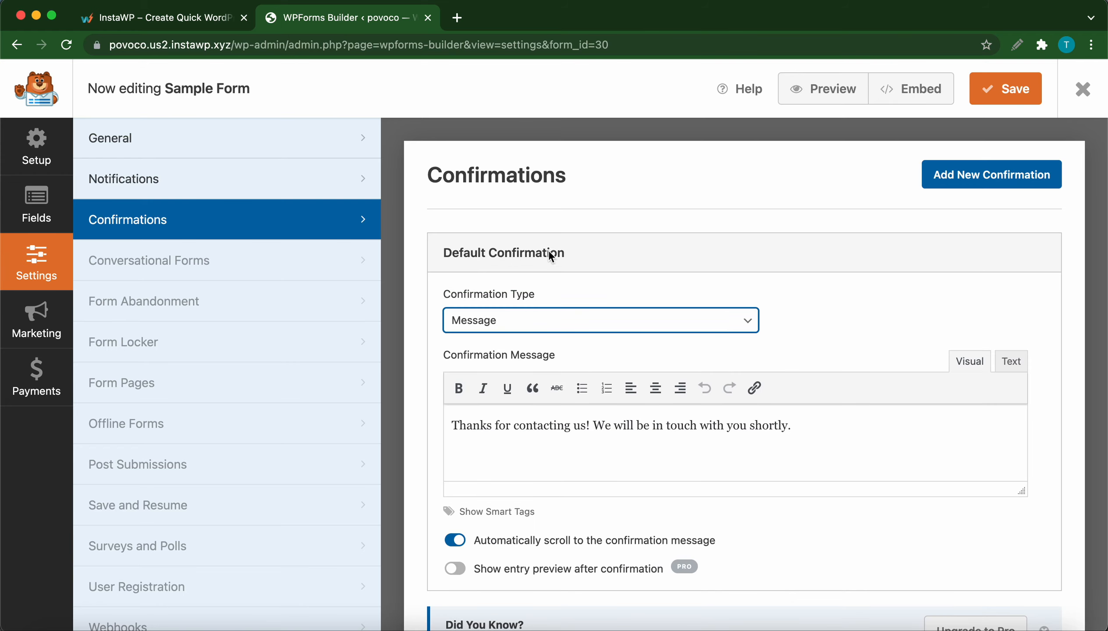
# Save the form and go back to the WPForms list of all forms
pyautogui.click(1041, 93)
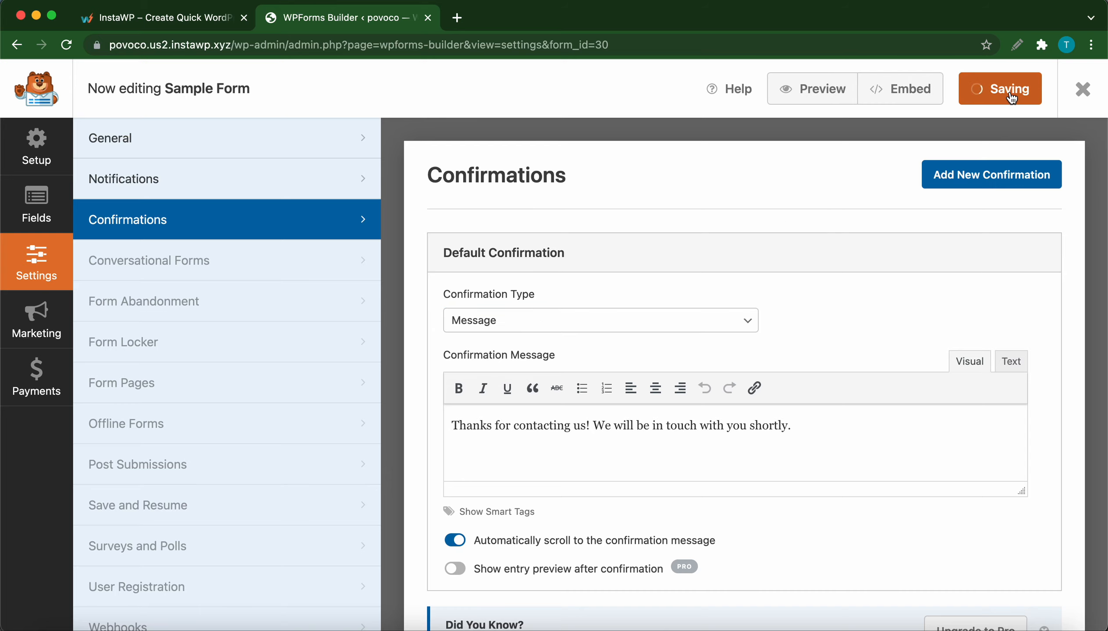
pyautogui.click(16, 45)
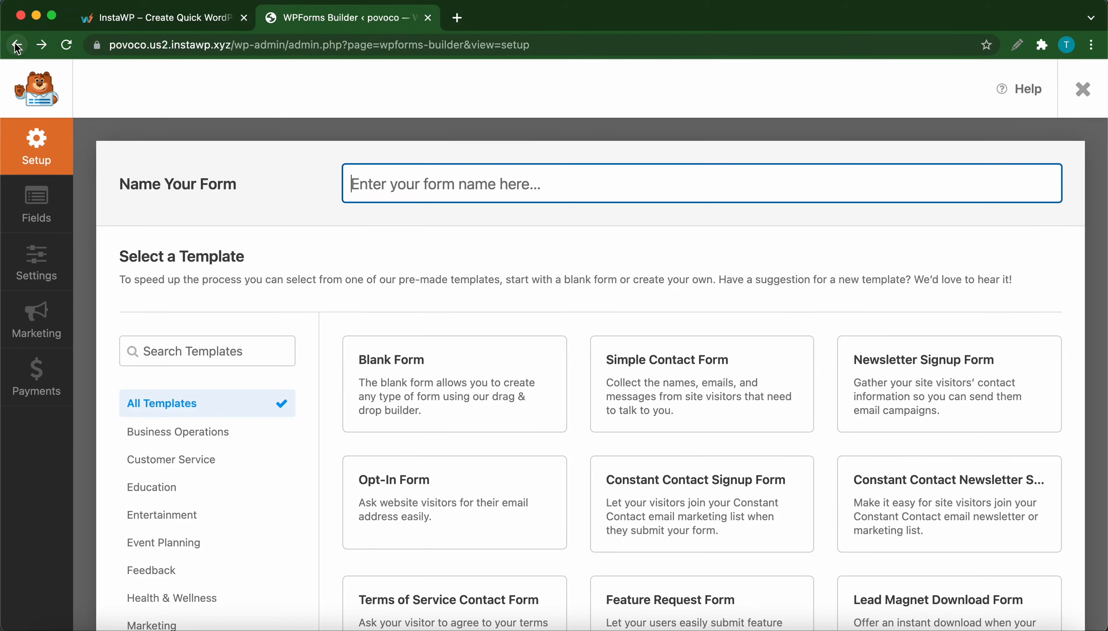
pyautogui.click(16, 44)
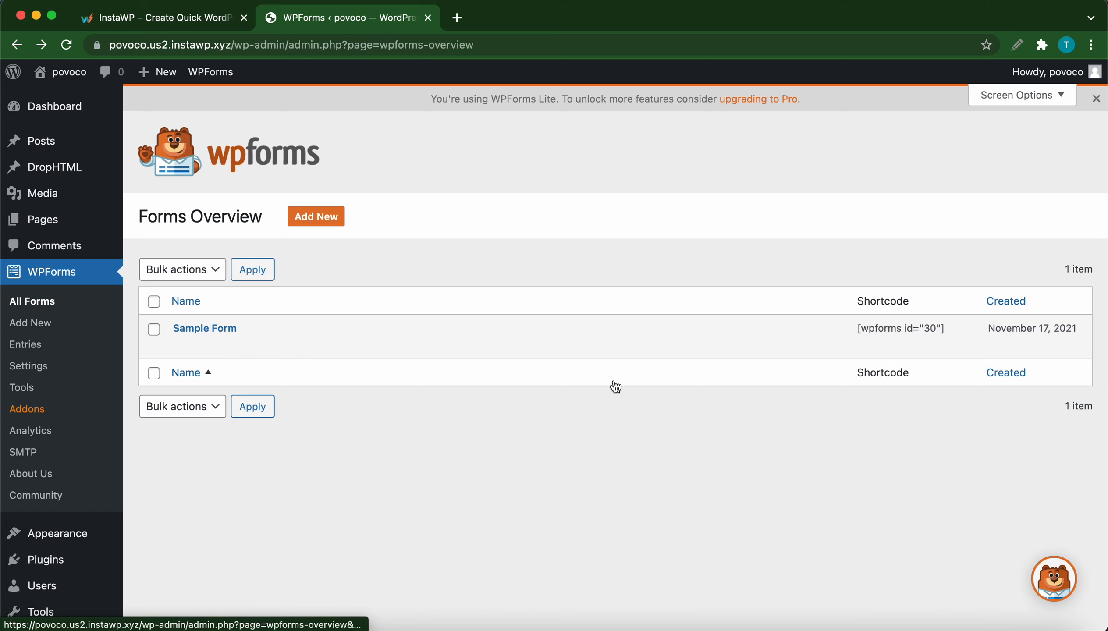
# Copy the shortcode of Sample Form from the forms overview
pyautogui.click(899, 329)
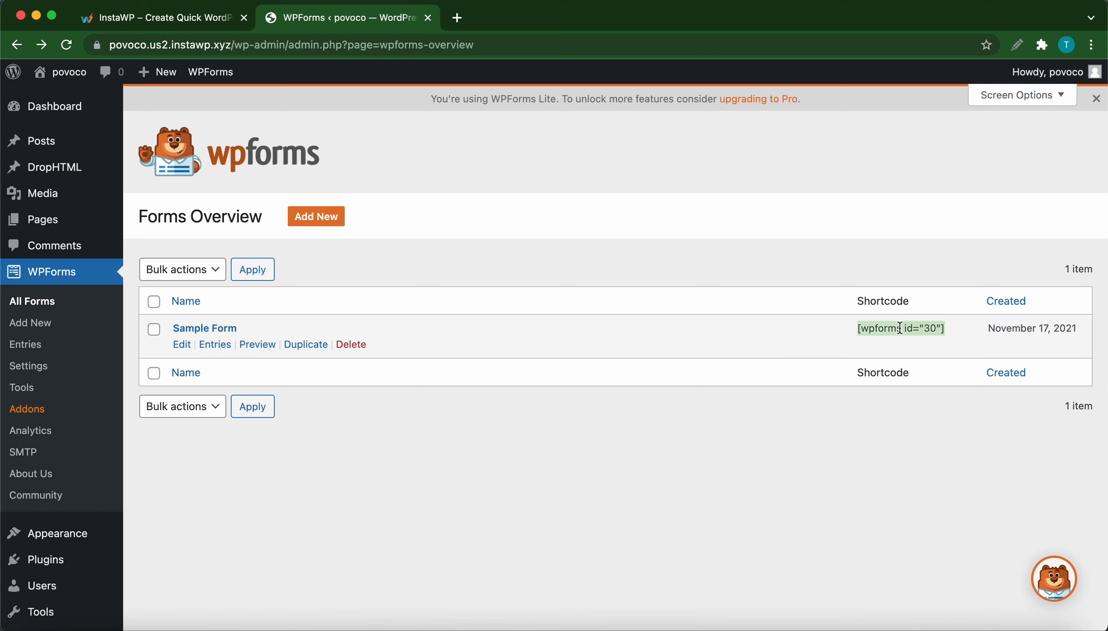
pyautogui.click(899, 328)
pyautogui.rightClick(899, 328)
pyautogui.click(764, 363)
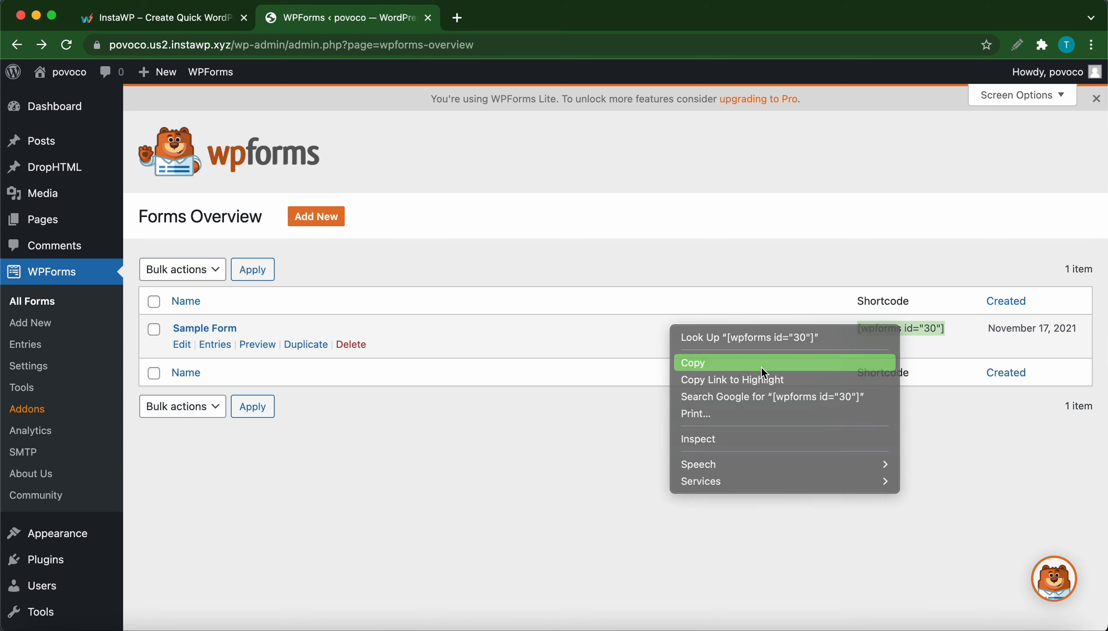
# Open the draft Sample Page from the site's page list for editing
pyautogui.moveTo(39, 227)
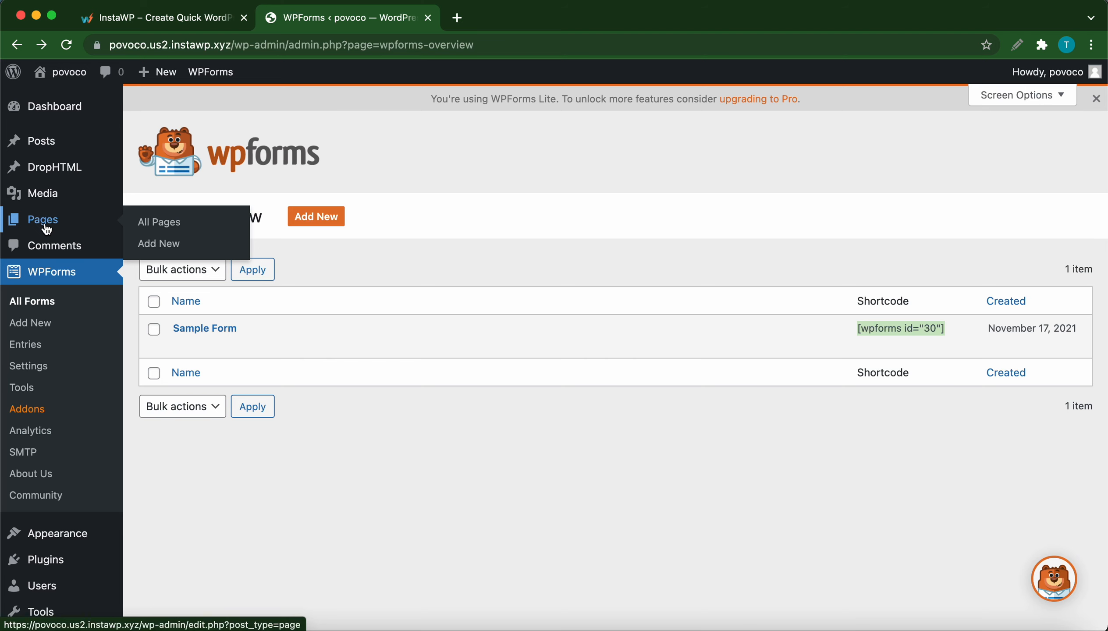
pyautogui.click(45, 225)
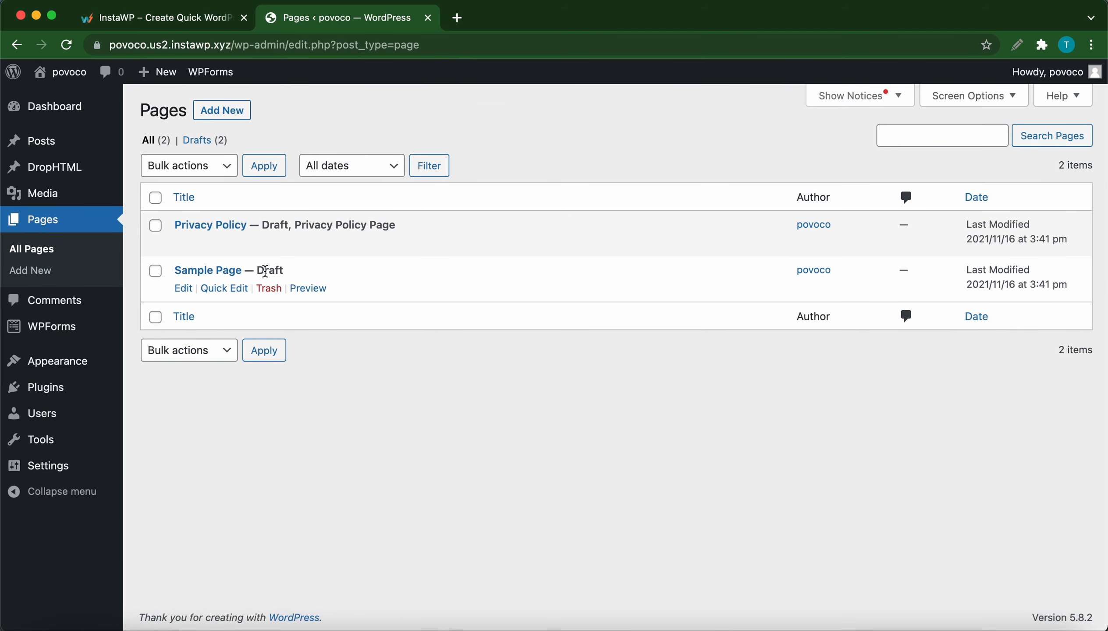
pyautogui.click(217, 271)
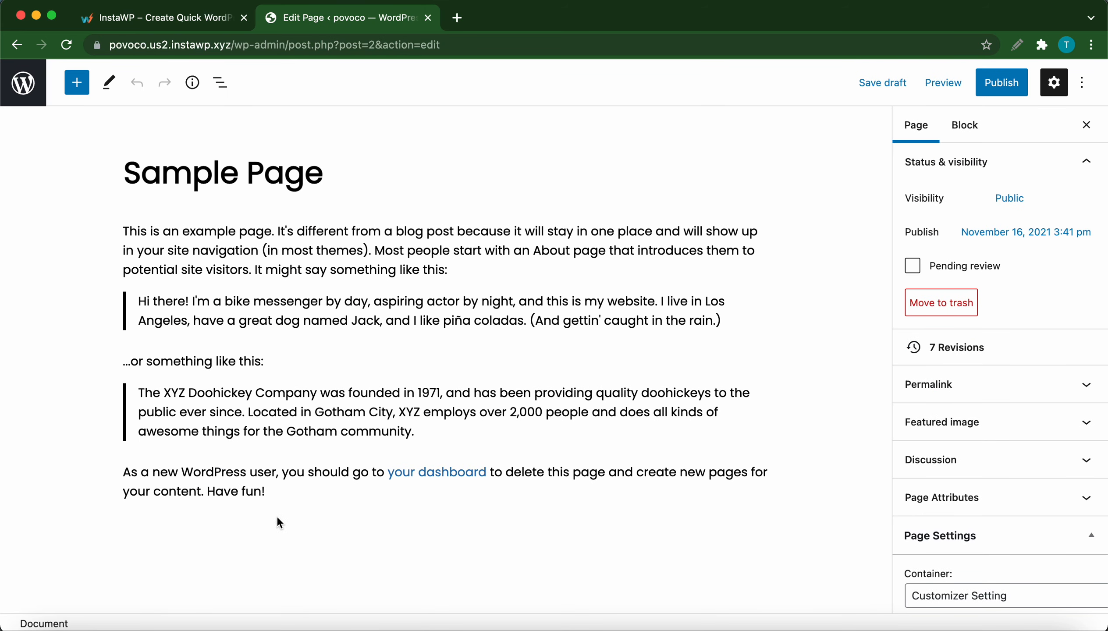
# Add a Shortcode block at the end of Sample Page and paste [wpforms id="30"] into it
pyautogui.click(77, 88)
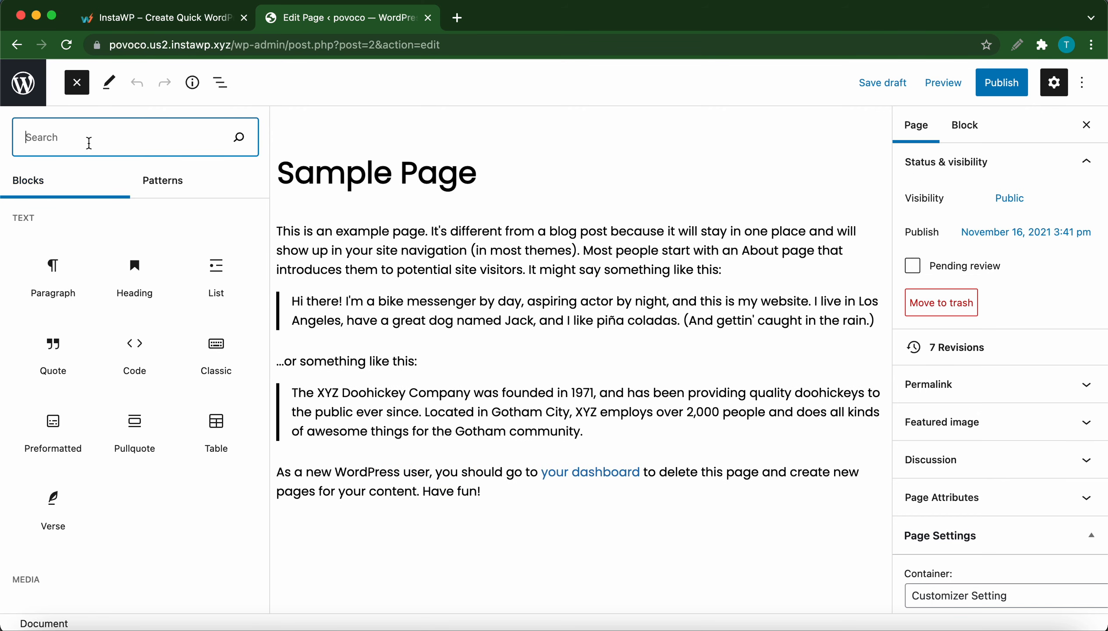
pyautogui.write('short')
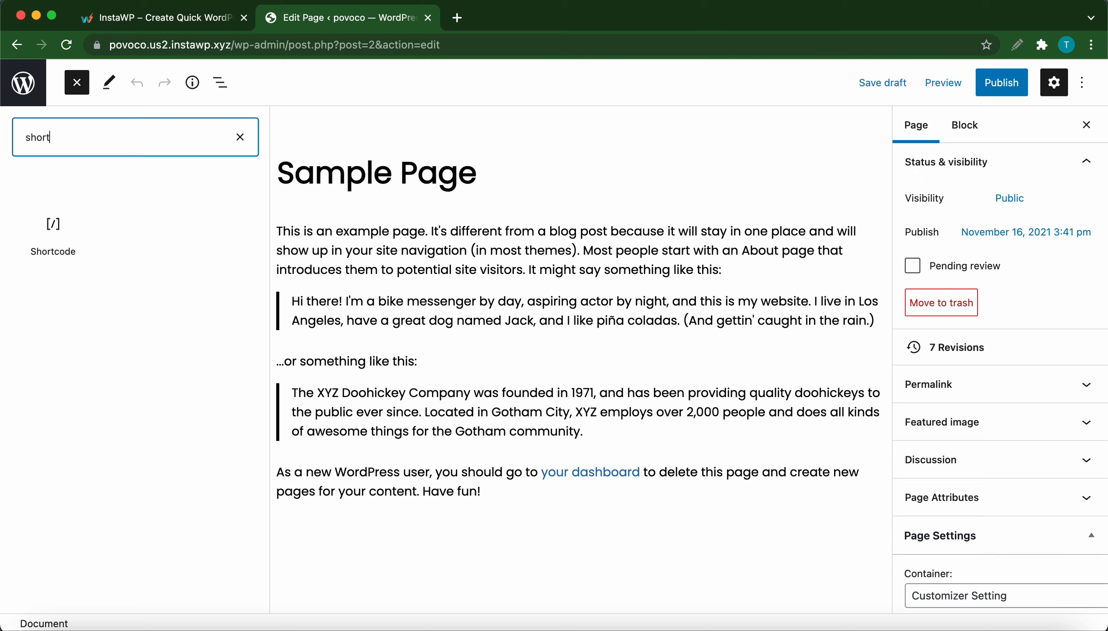
pyautogui.click(53, 233)
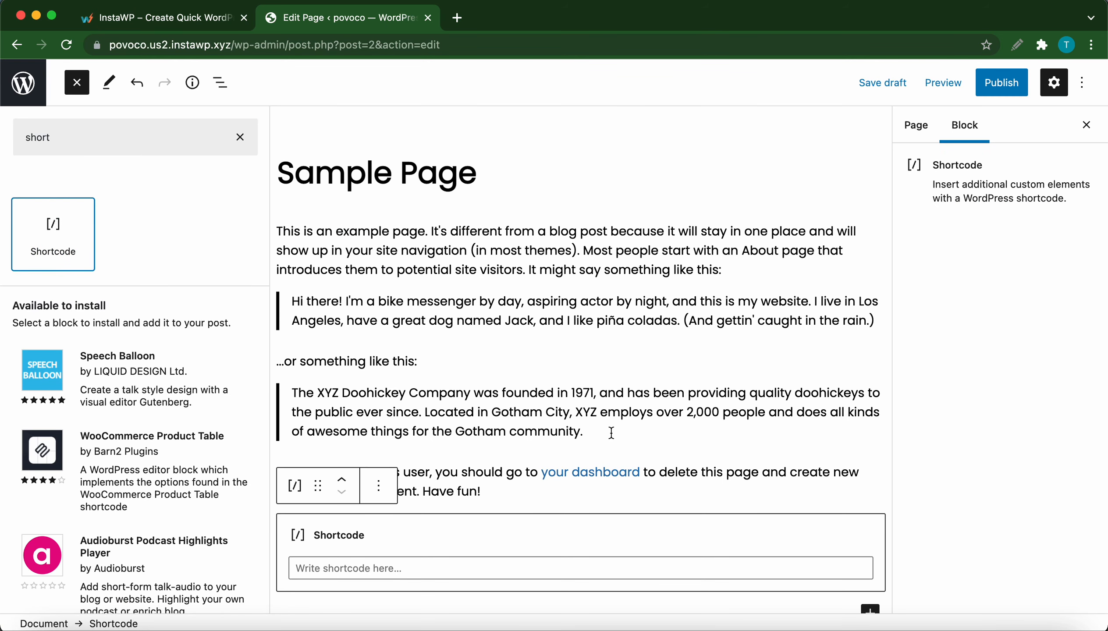
pyautogui.scroll(-1, 610, 433)
pyautogui.click(374, 535)
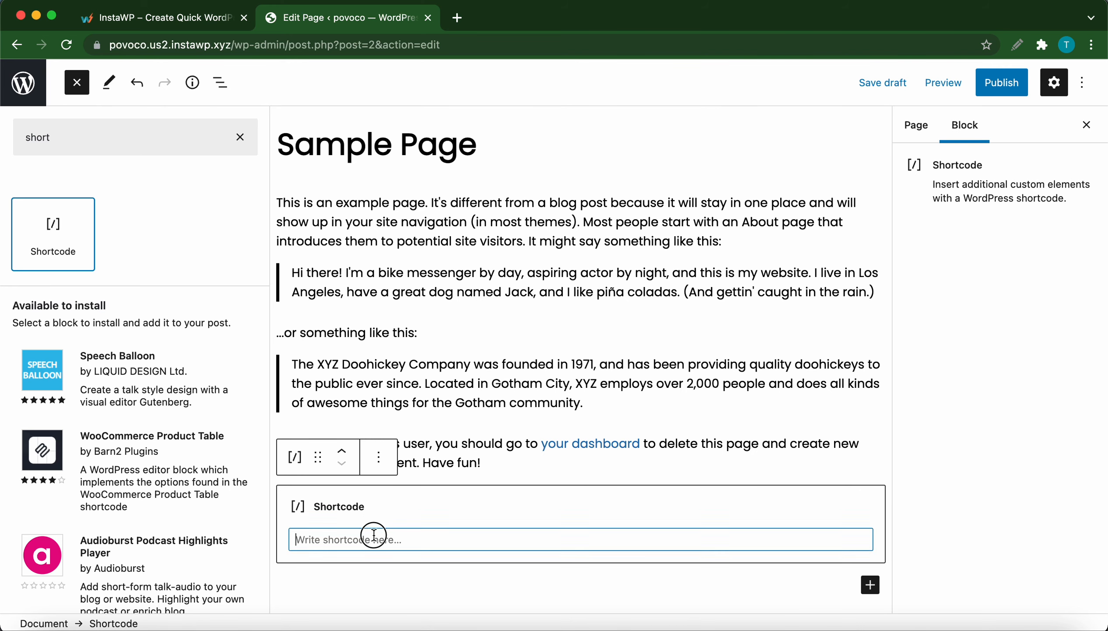
pyautogui.press('super+v')
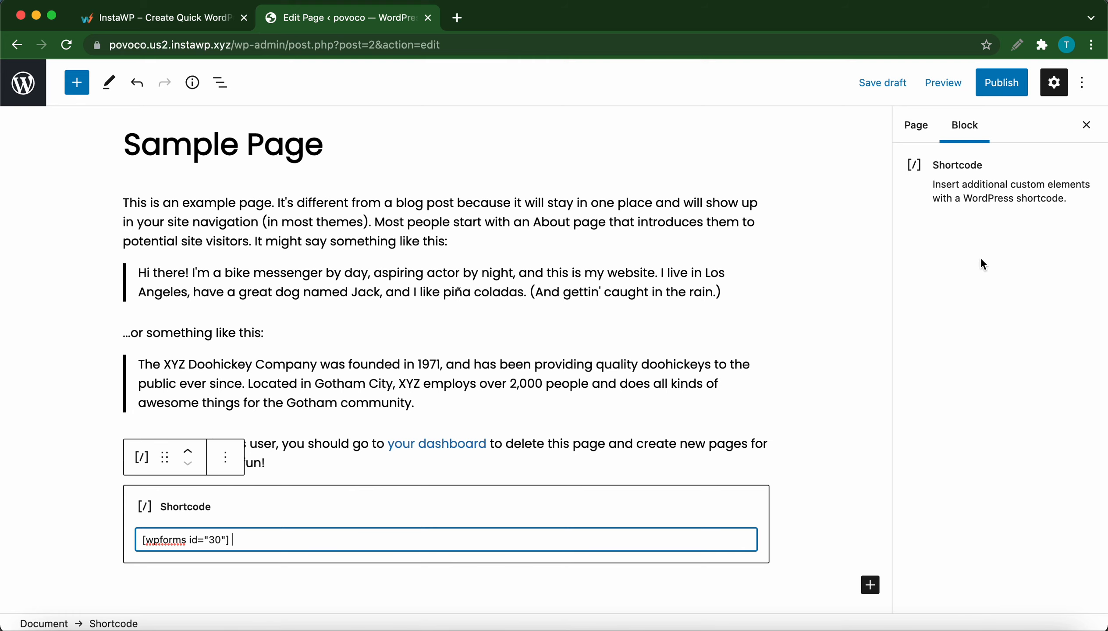
# Preview the page in a new tab, examine the embedded contact form from Name to Send, and close the preview
pyautogui.click(943, 83)
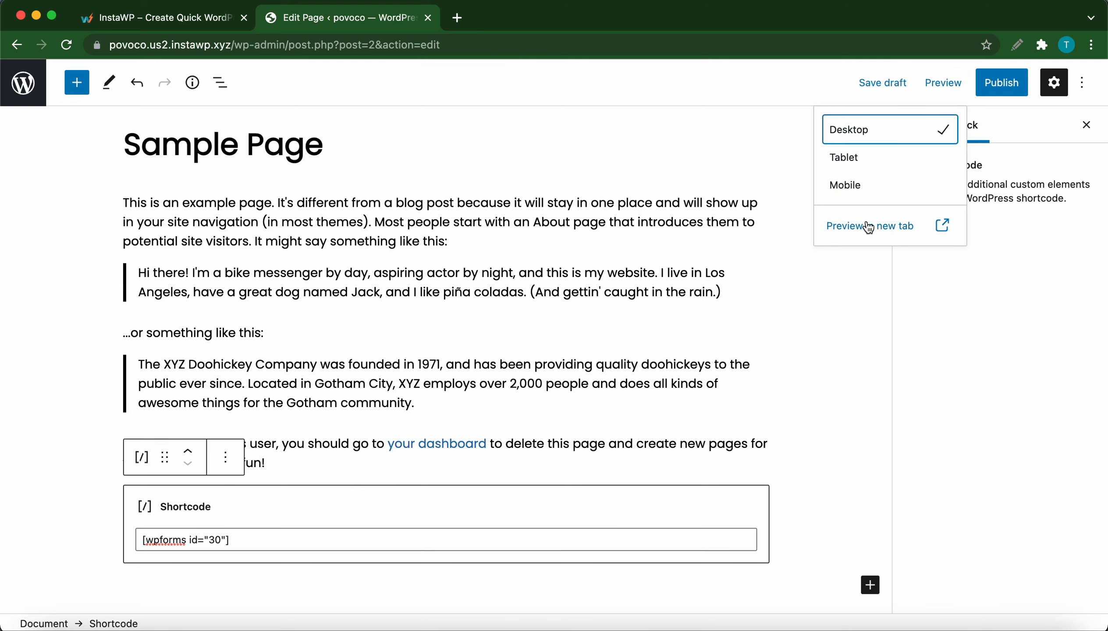
pyautogui.click(868, 226)
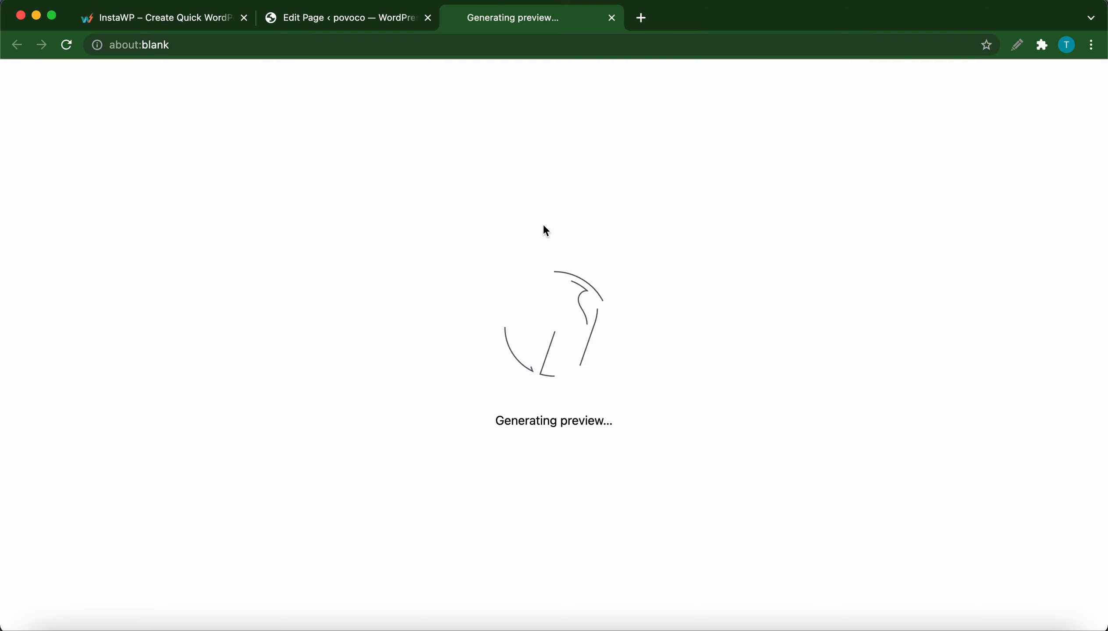
pyautogui.scroll(-6, 227, 375)
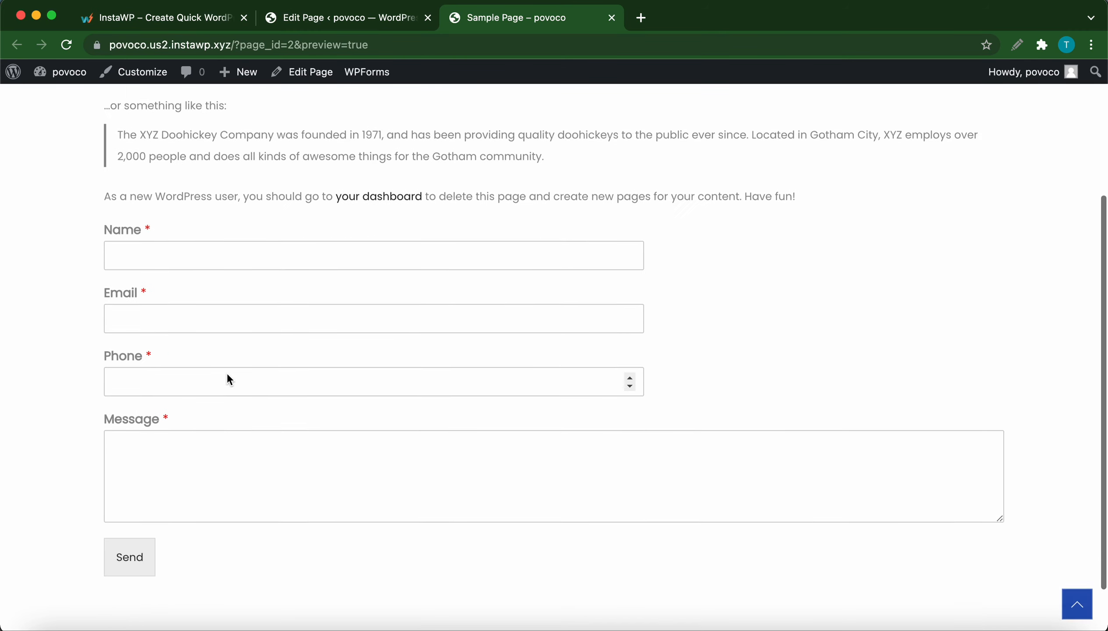
pyautogui.scroll(4, 227, 375)
pyautogui.scroll(-3, 227, 374)
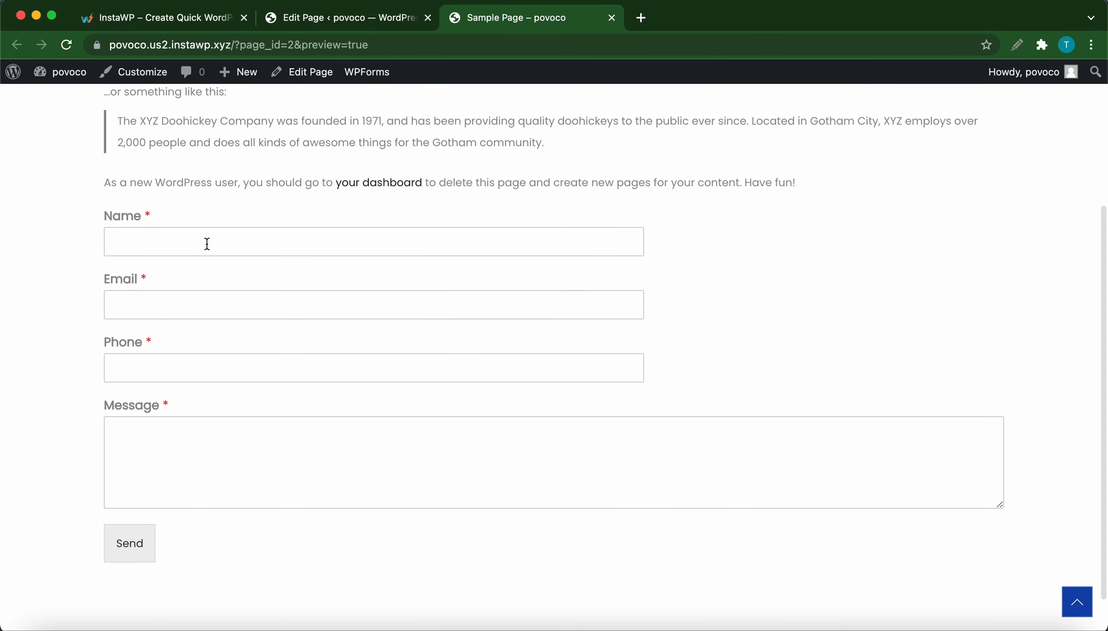
pyautogui.scroll(4, 316, 195)
pyautogui.scroll(1, 229, 422)
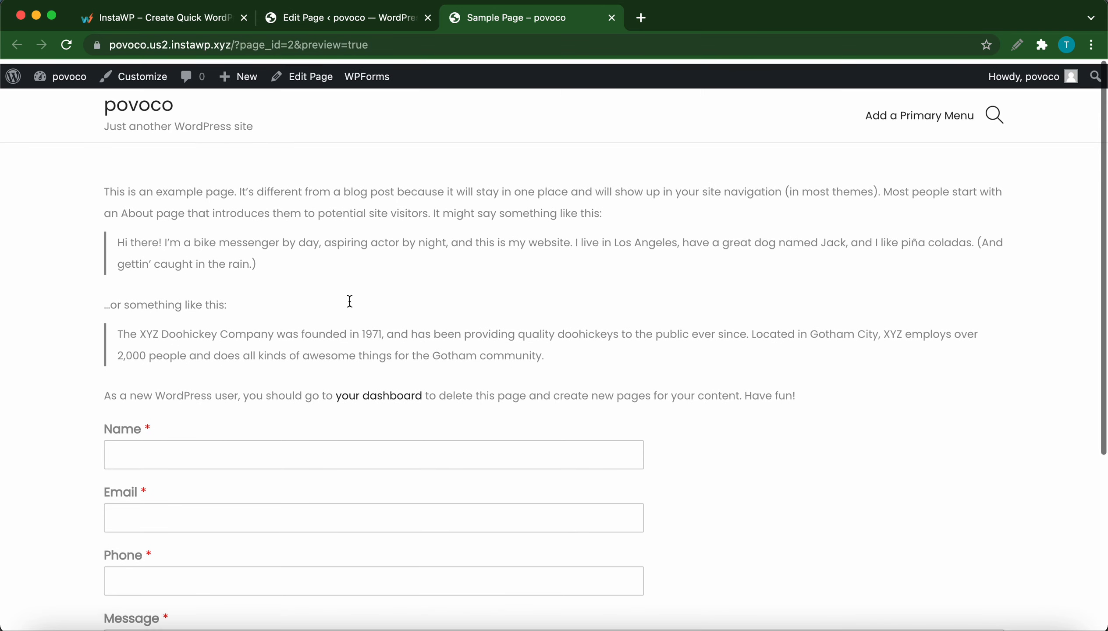
pyautogui.click(612, 19)
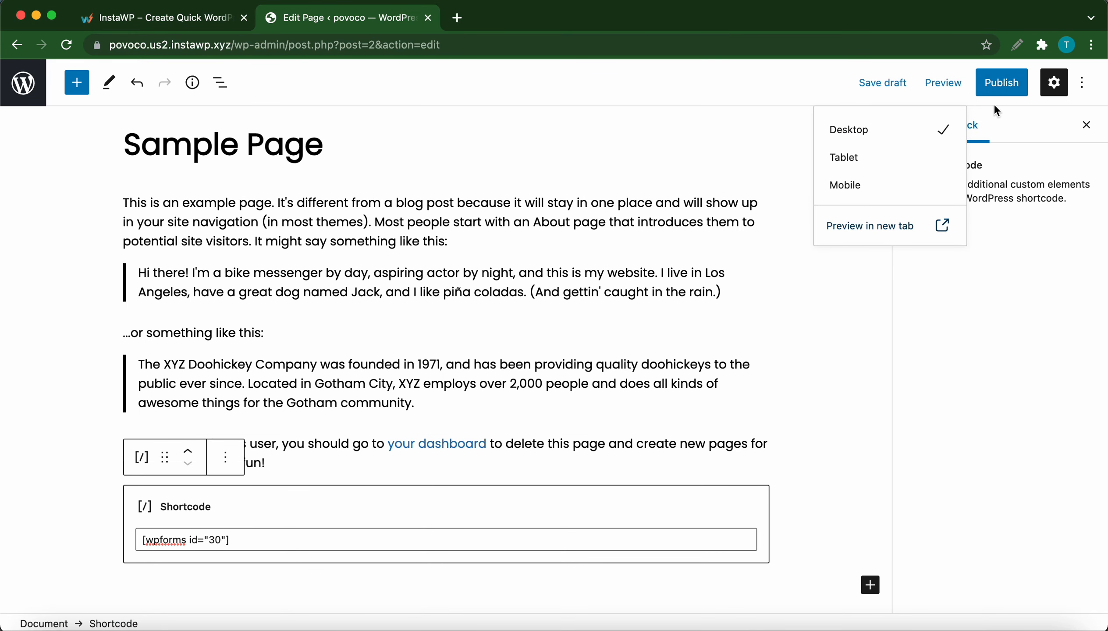
# Publish Sample Page and view the embedded form on the live page
pyautogui.click(1006, 97)
pyautogui.click(977, 85)
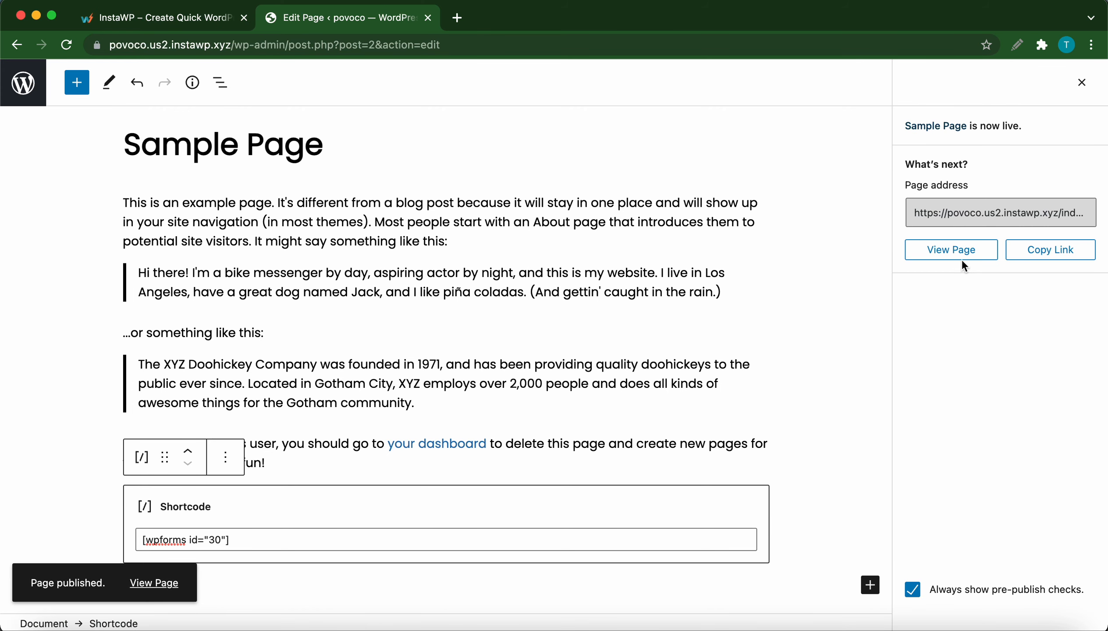
pyautogui.click(960, 260)
pyautogui.scroll(-4, 382, 303)
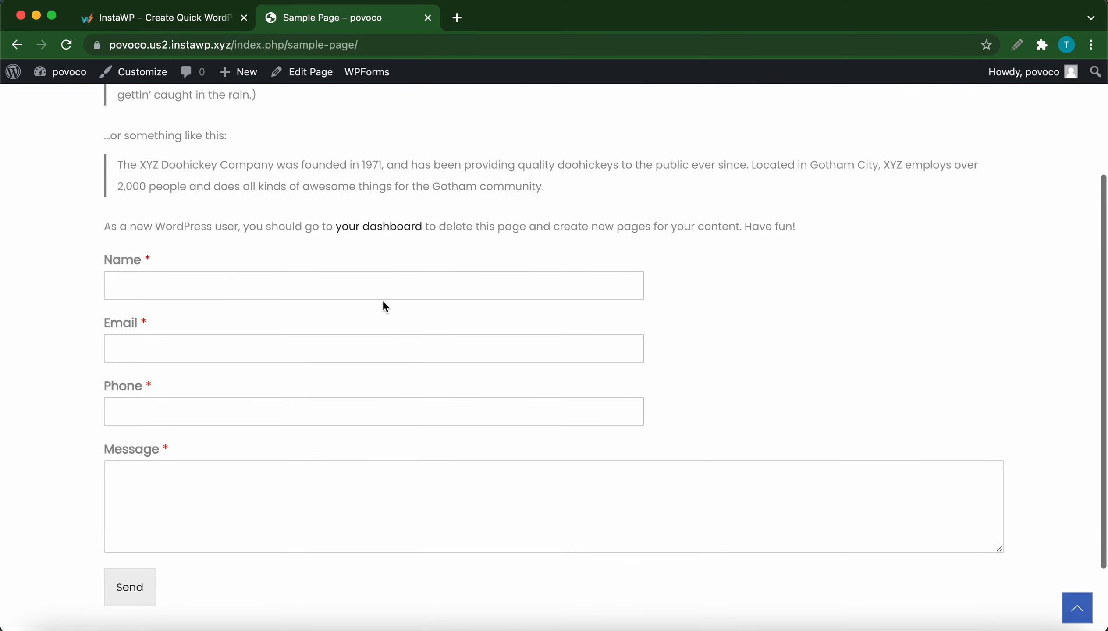
pyautogui.scroll(3, 269, 425)
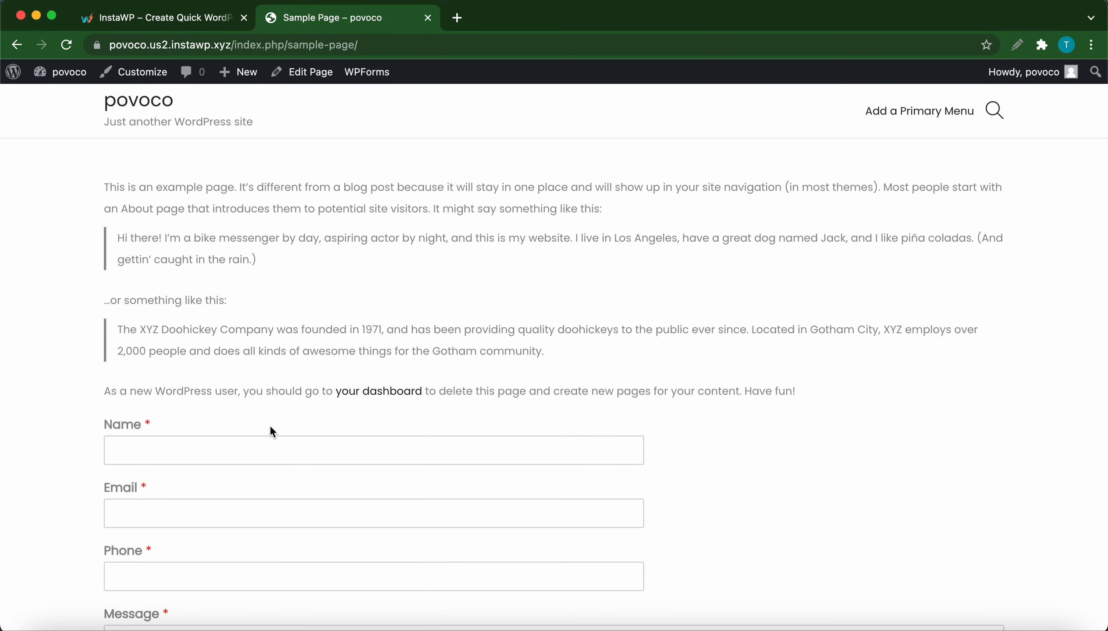